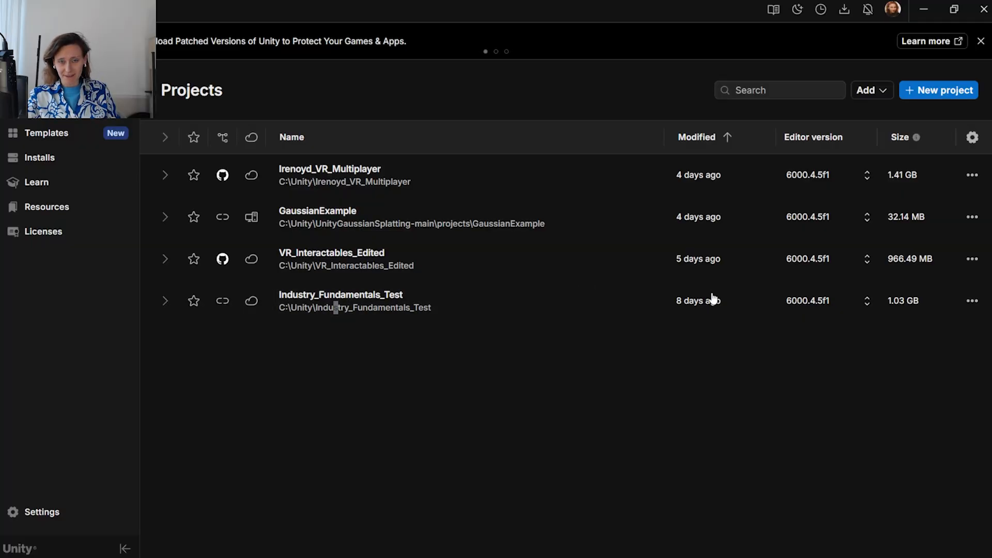
Start a new project and choose the VR template for editor version 6000.4.5f1
left_click(937, 91)
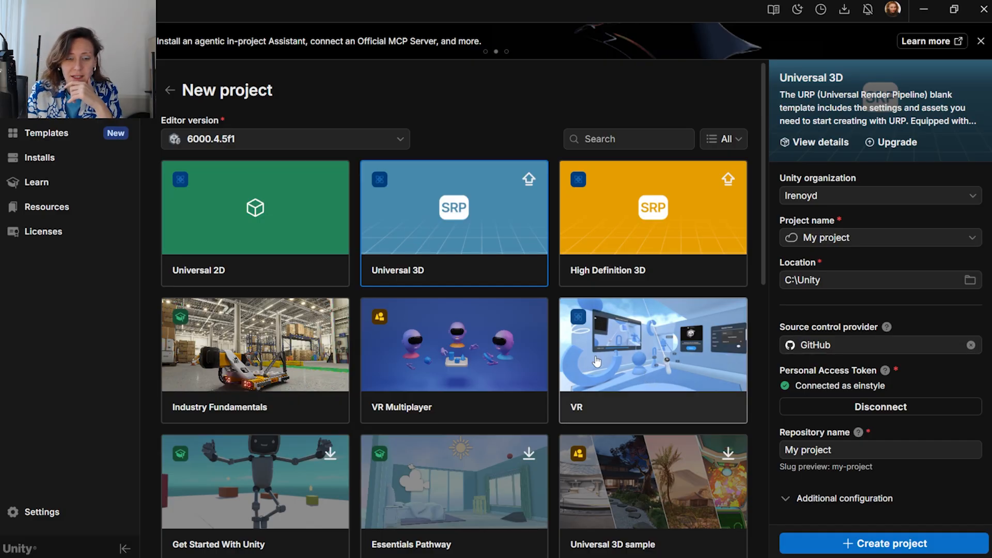
scroll(642, 482, "down", 1)
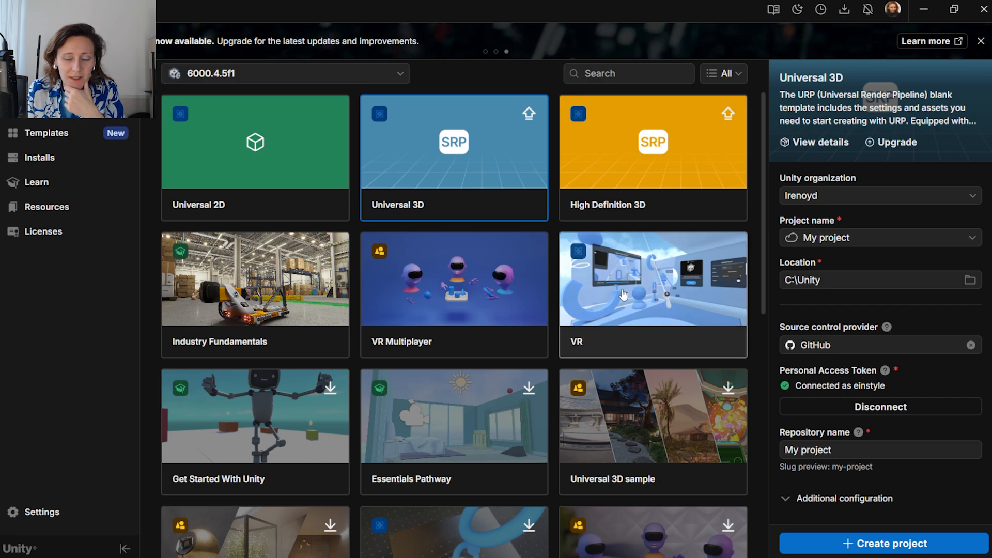
left_click(627, 298)
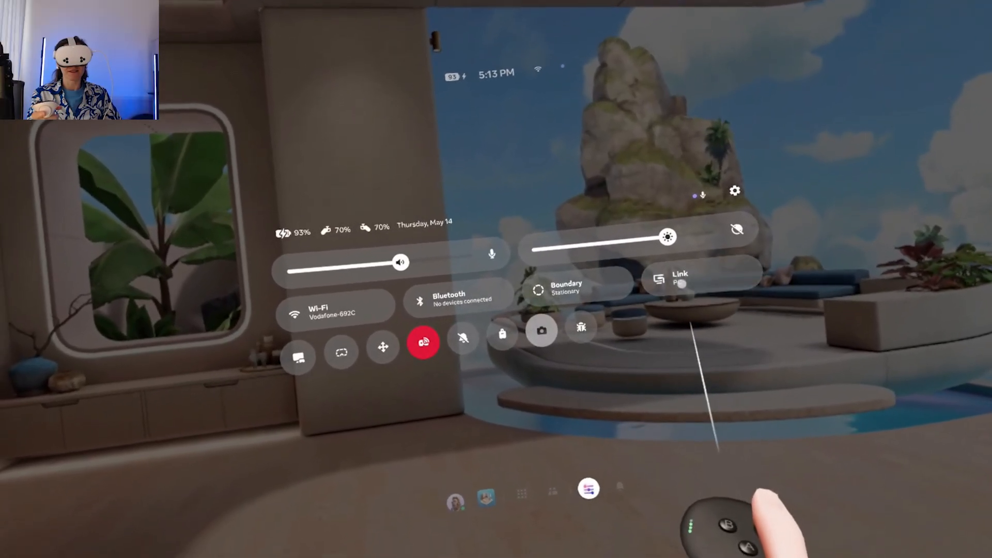
Switch to the headset and open its Link connection to the PC
left_click(681, 283)
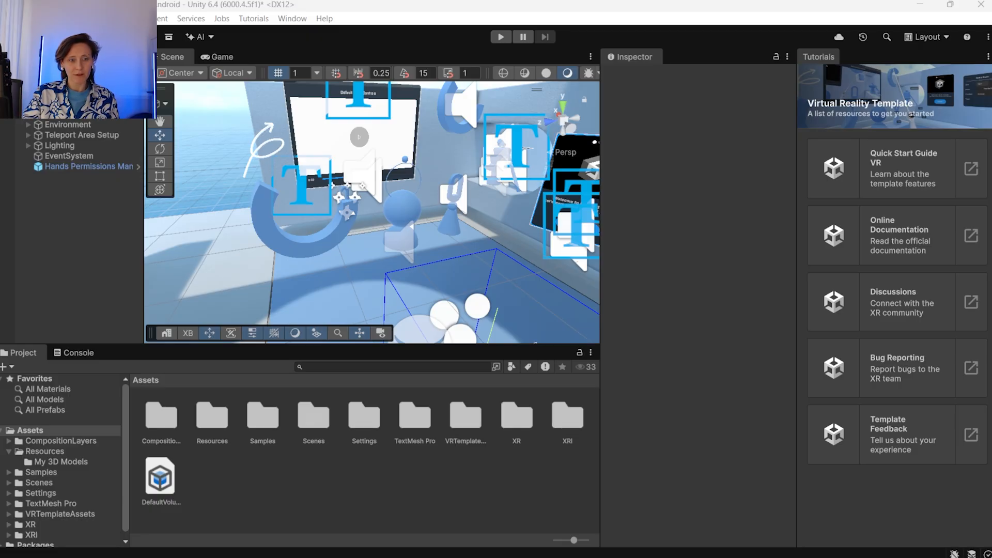
Open the build profiles and set the Android platform's texture compression to ASTC
left_click(6, 19)
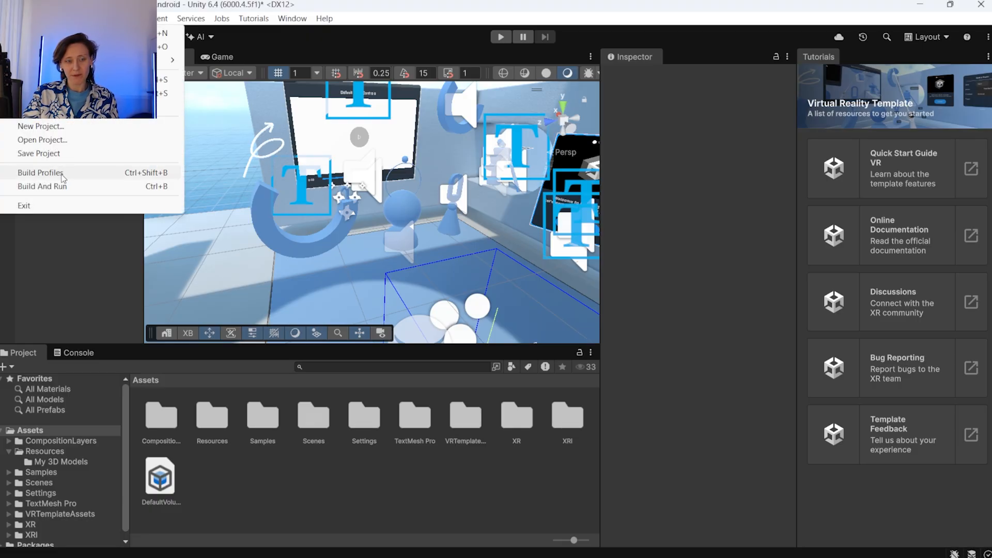
left_click(41, 173)
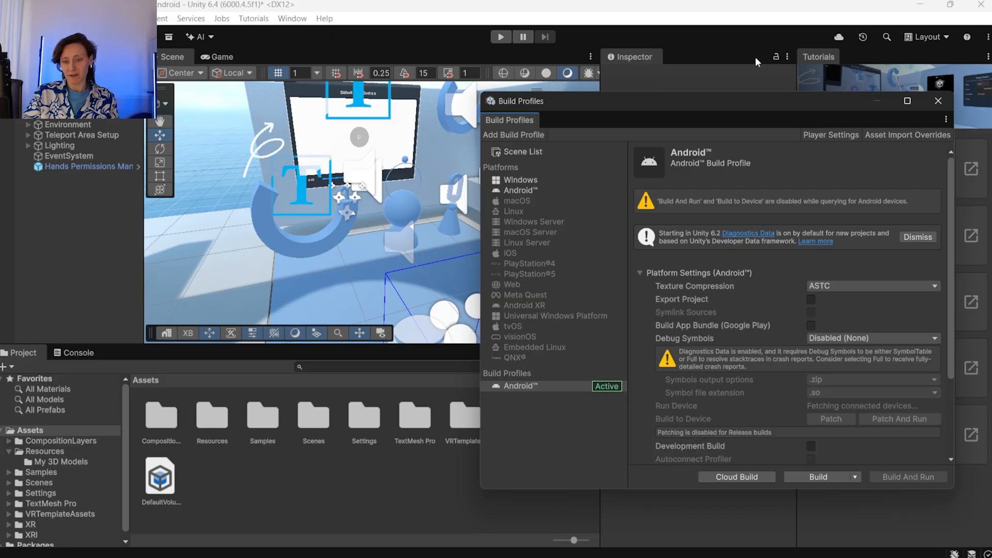
left_click_drag(736, 101, 531, 98)
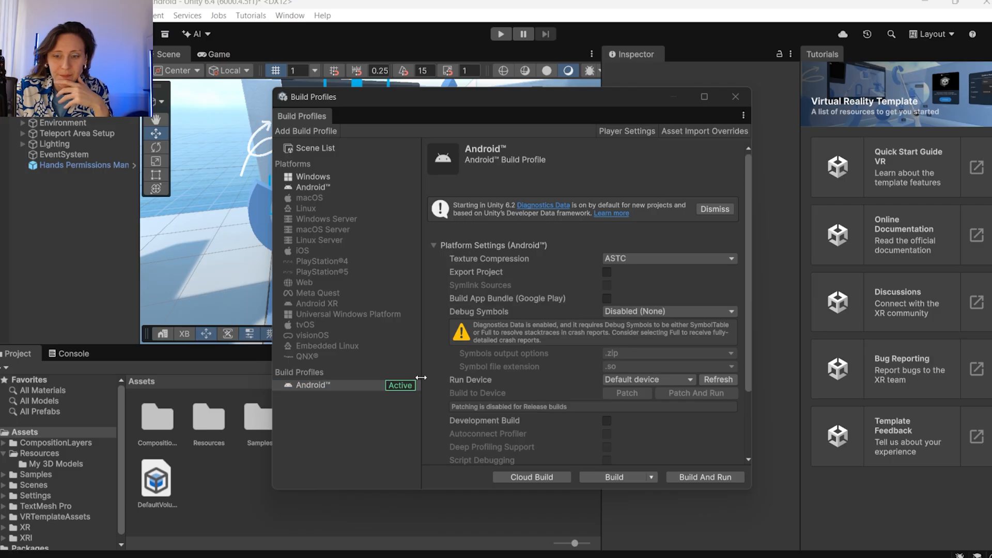
left_click(345, 188)
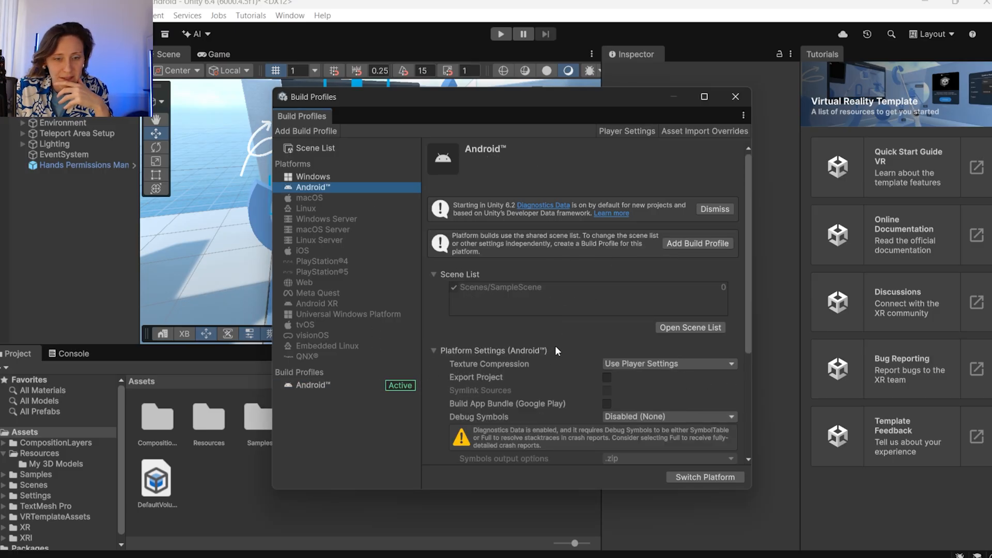
scroll(547, 324, "down", 1)
left_click(623, 327)
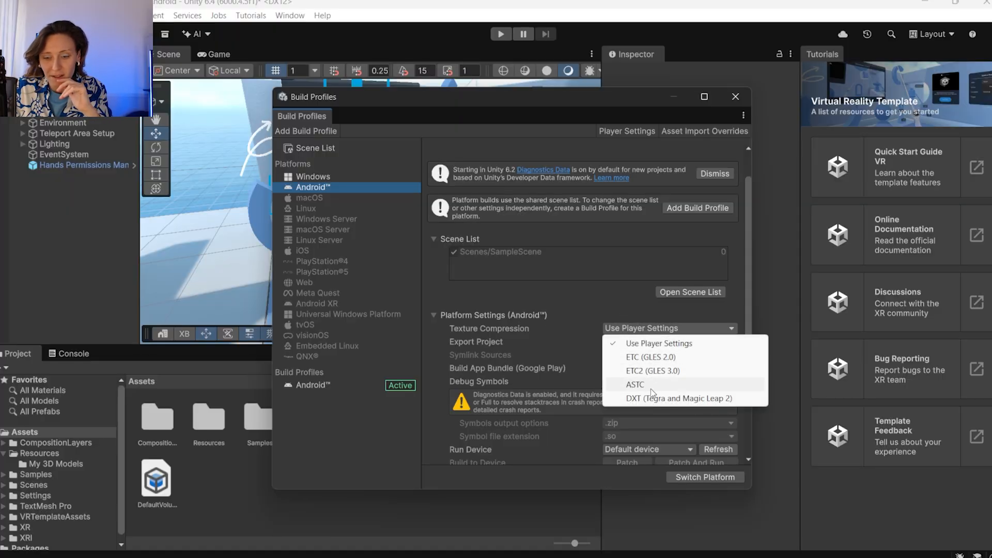
left_click(644, 389)
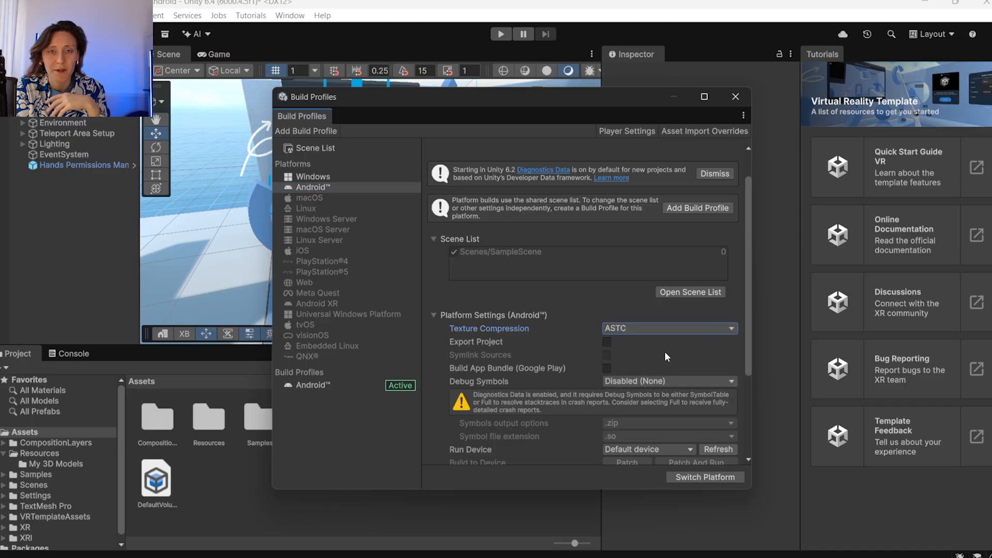
Refresh the Android device list and set the Run Device to the connected Oculus Quest 3S
scroll(673, 331, "down", 3)
left_click(665, 378)
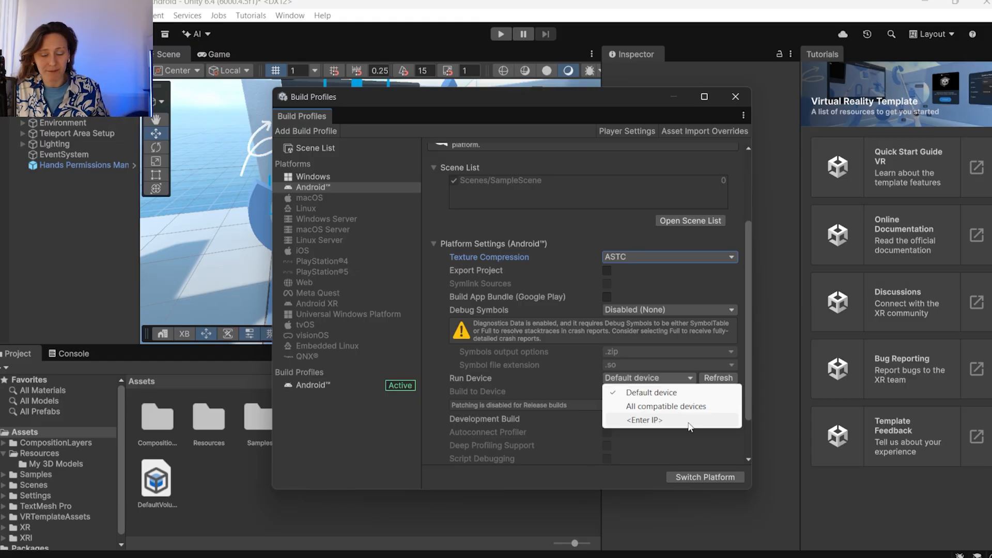
left_click(666, 406)
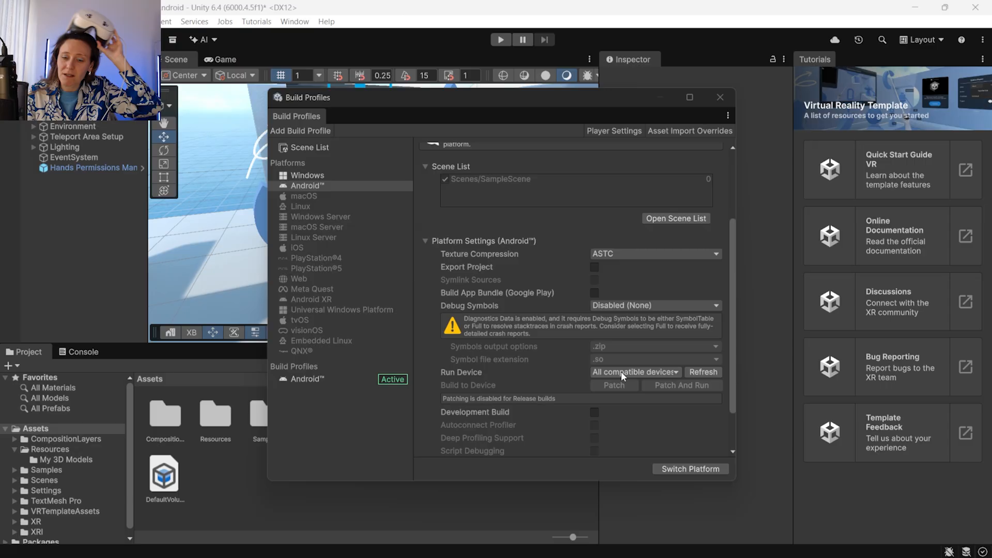
left_click(666, 371)
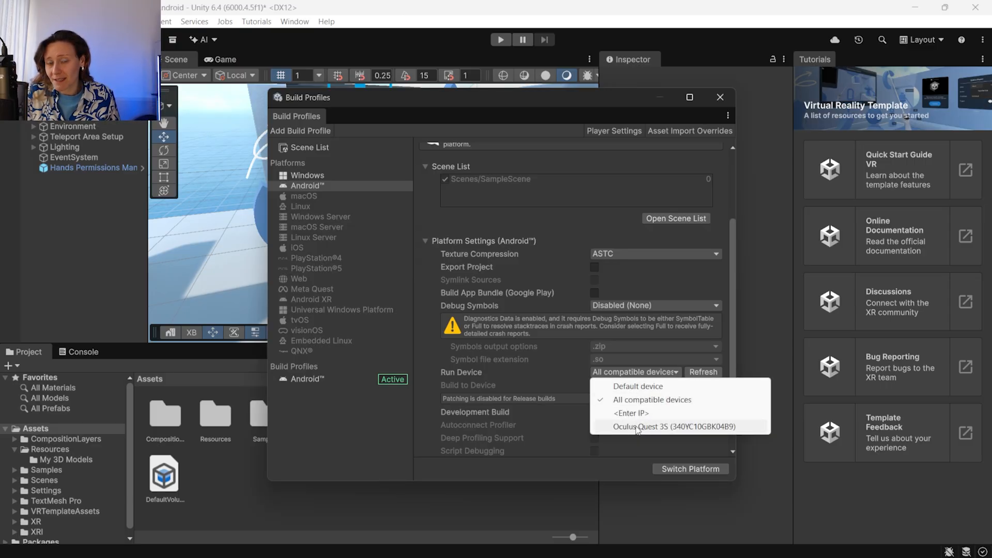
left_click(704, 372)
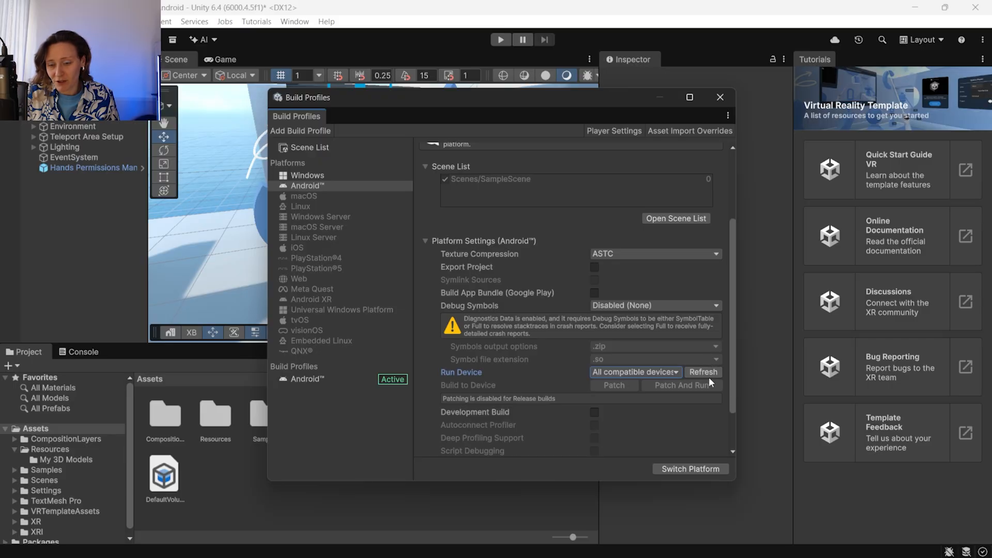
left_click(677, 374)
left_click(671, 427)
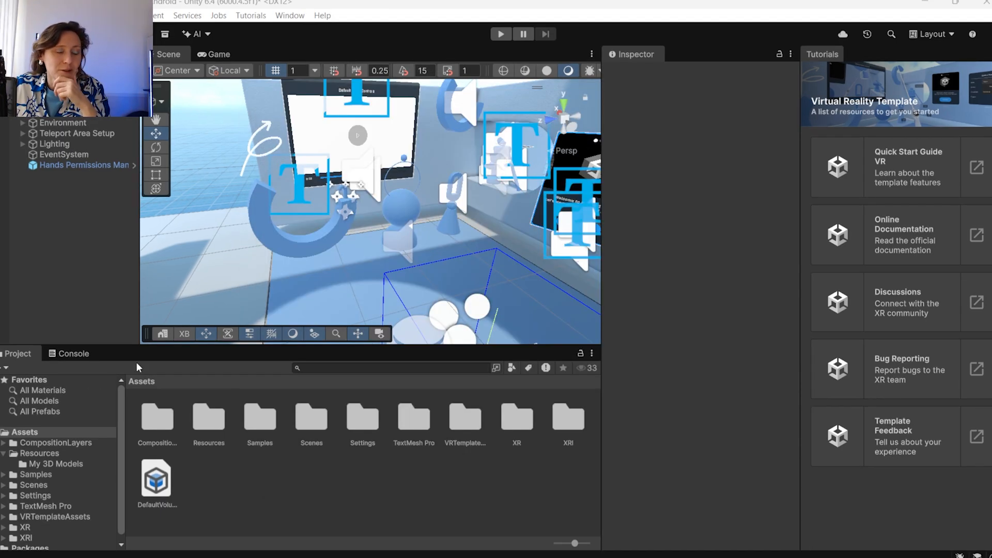
Review the OpenXR interaction profiles and feature groups under XR Plug-in Management in the project settings
left_click(17, 16)
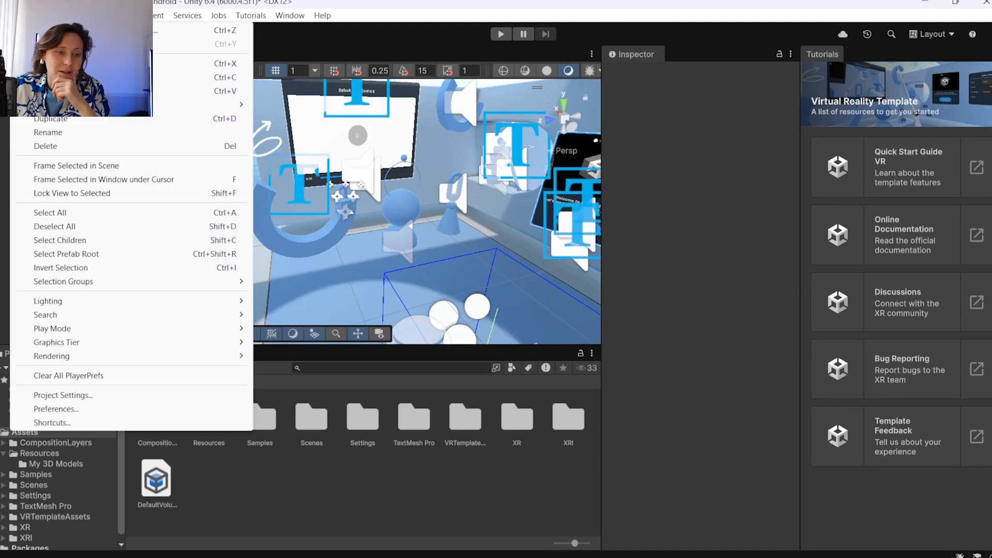
left_click(61, 395)
left_click(203, 494)
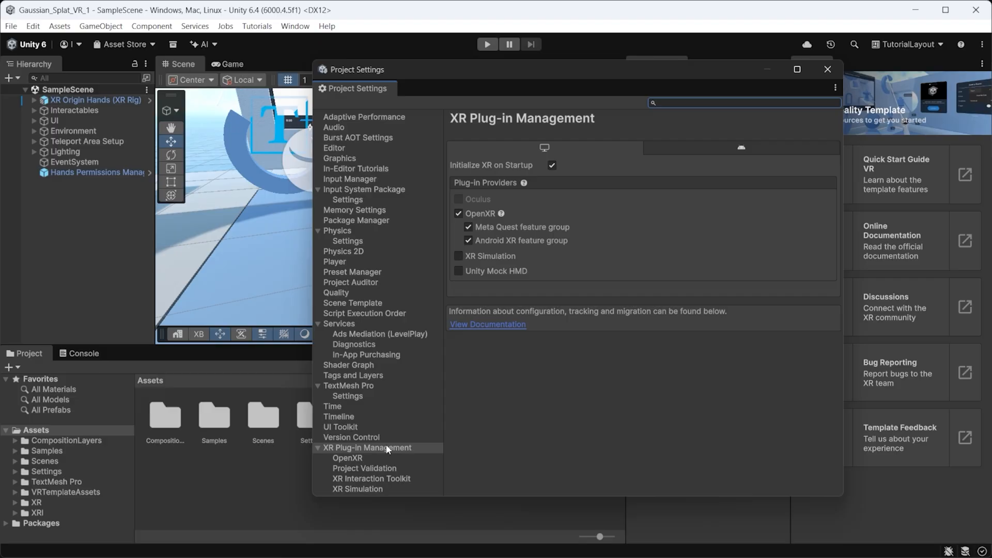
left_click(382, 457)
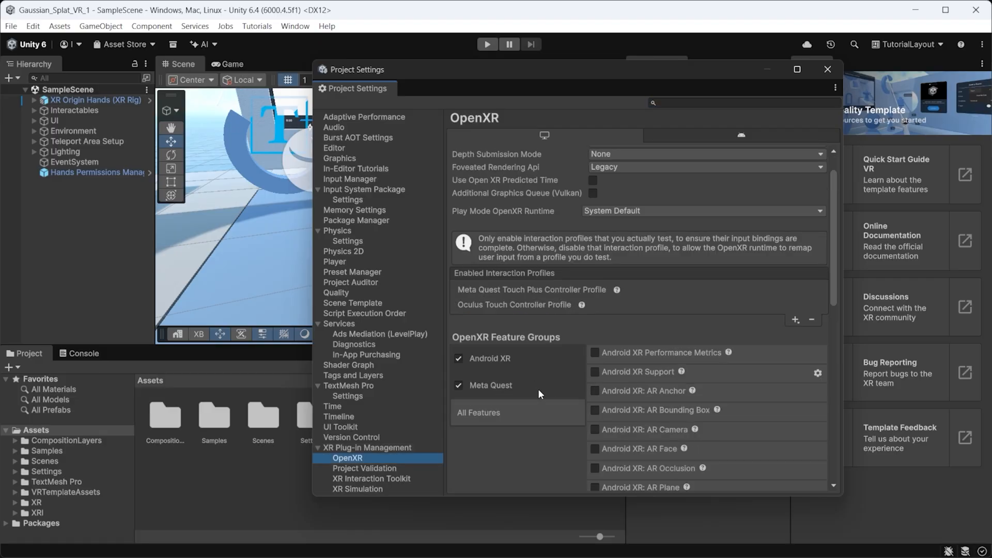
Build and run the Android project, saving the APK as test in the BUILDs folder
left_click(11, 26)
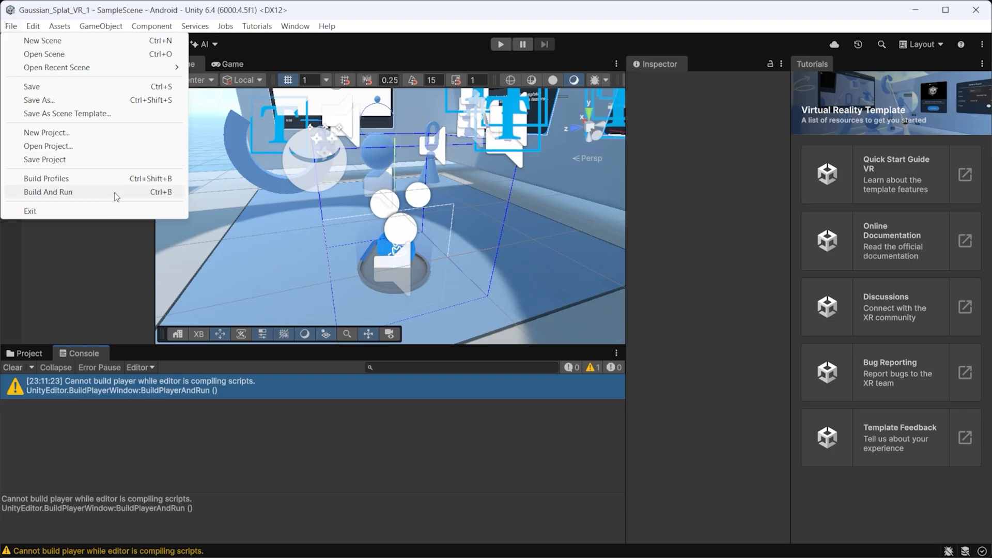
left_click(109, 192)
double_click(181, 170)
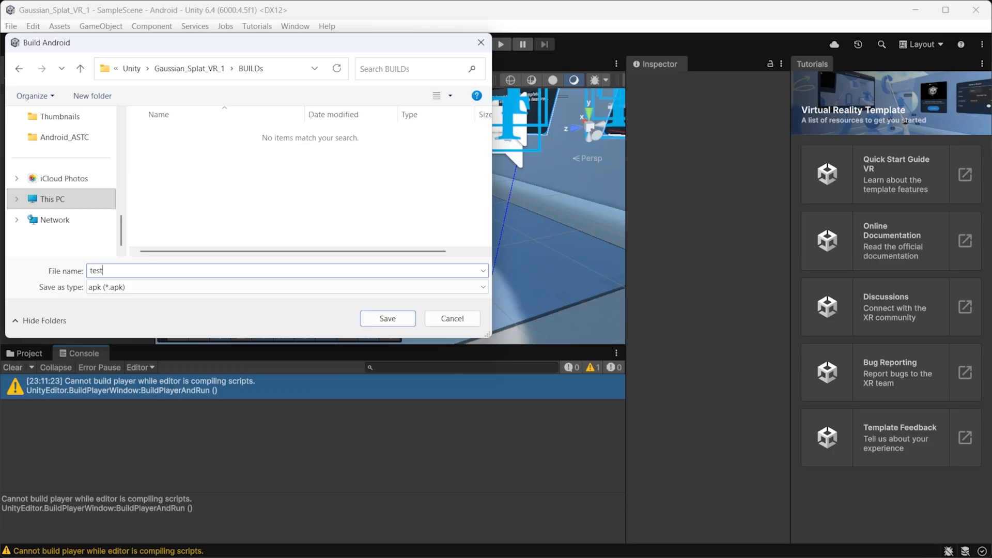
key("Return")
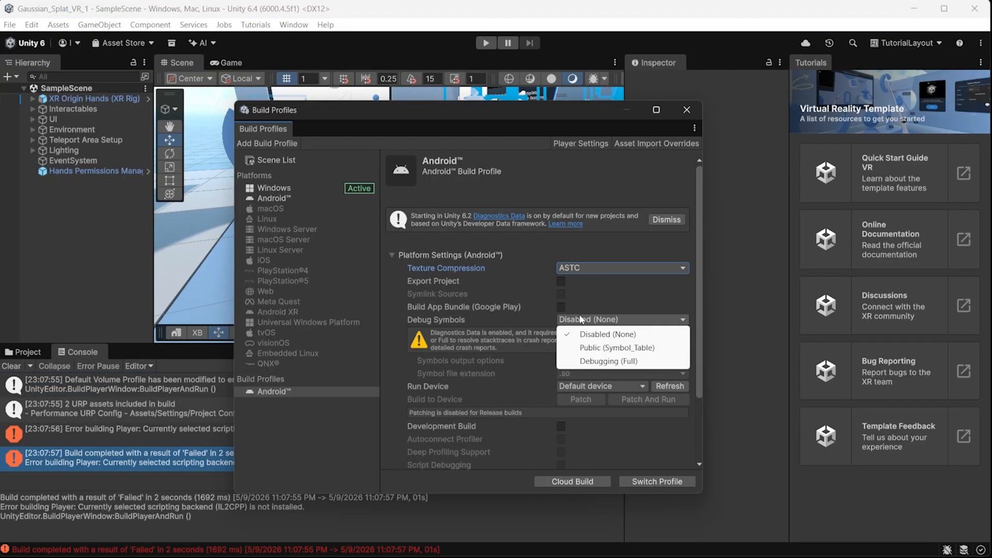
left_click(399, 383)
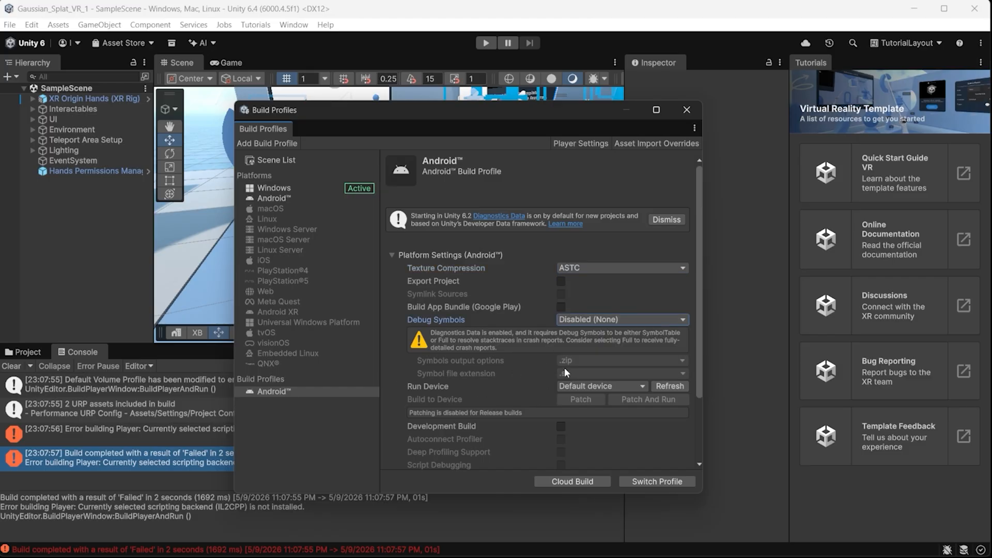
left_click(602, 386)
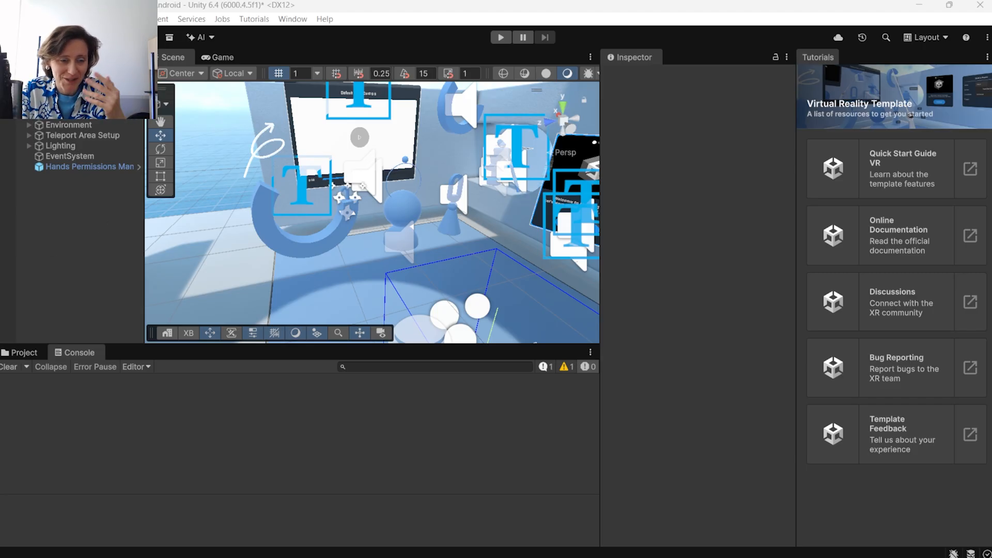
Open the project settings
left_click(26, 19)
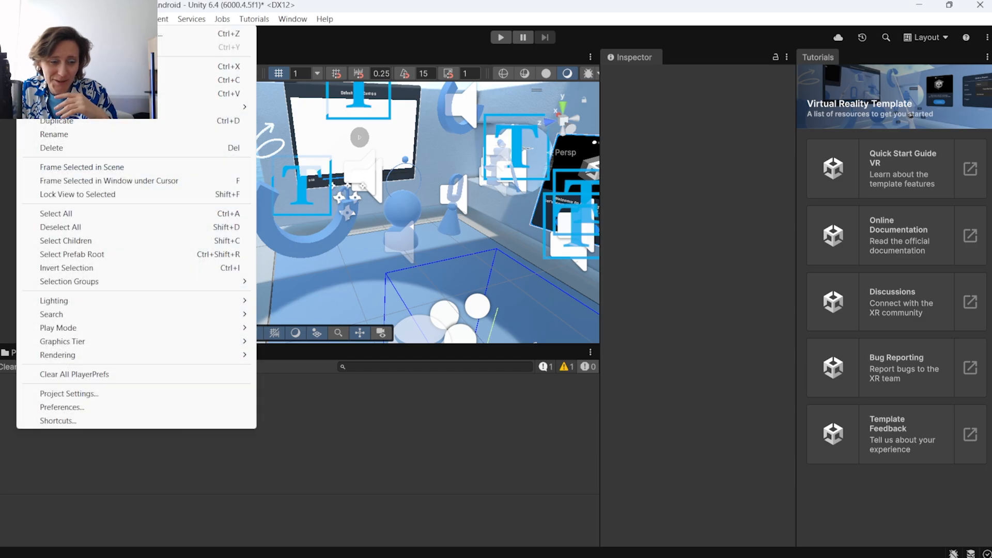
left_click(181, 395)
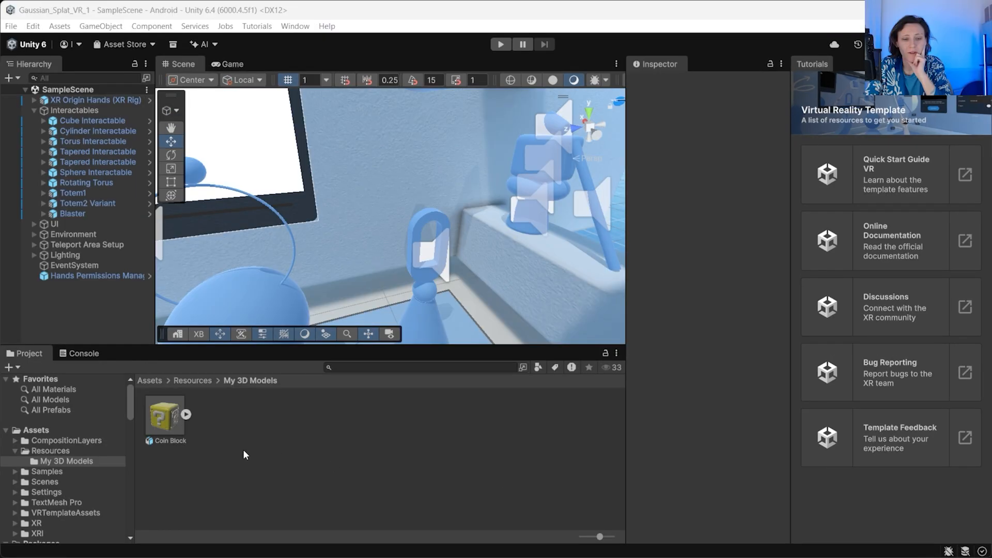
Add the Coin Block model to the Interactables group below Cube Interactable and move it to about X 1.38, Z -1.67
left_click(165, 431)
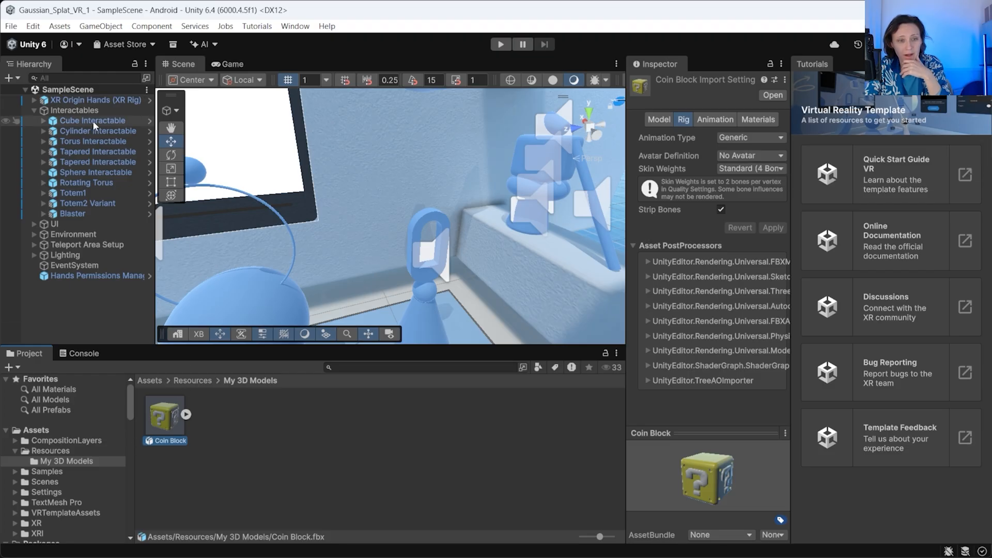
left_click_drag(165, 436, 109, 129)
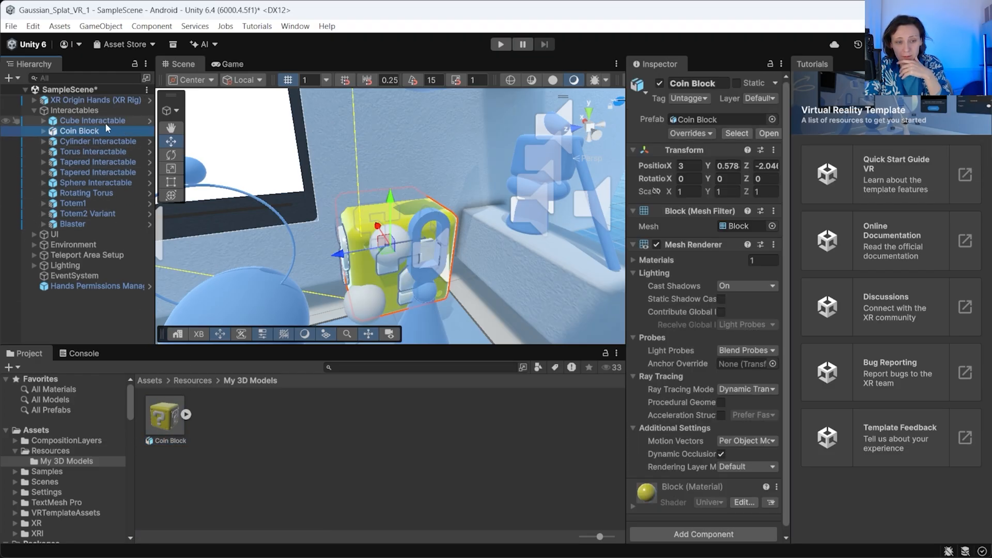
left_click_drag(338, 254, 412, 221)
scroll(412, 221, "down", 6)
middle_click_drag(411, 221, 486, 190)
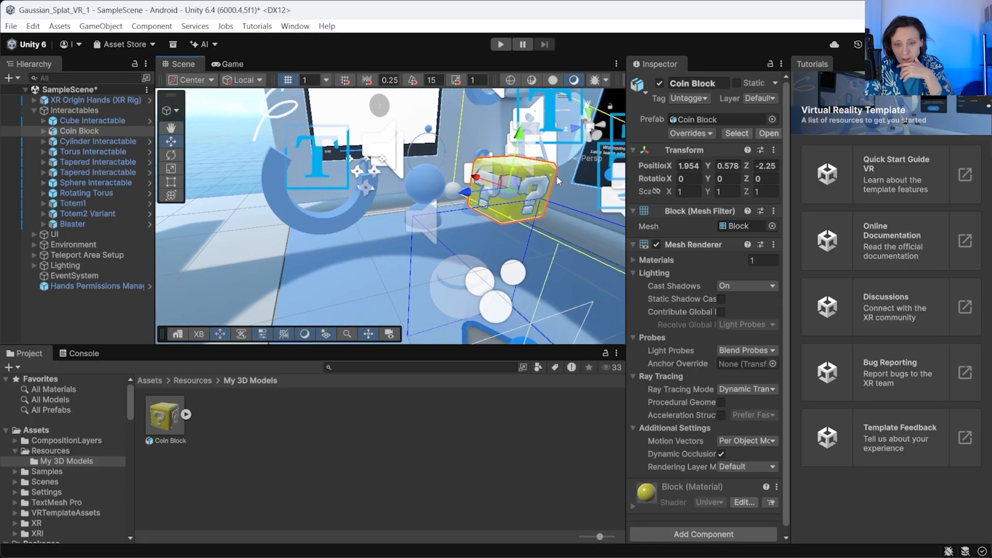
left_click_drag(480, 178, 486, 216)
Scale the Coin Block to 0.5 on X, Y and Z and move it to about X 1.18
left_click(687, 191)
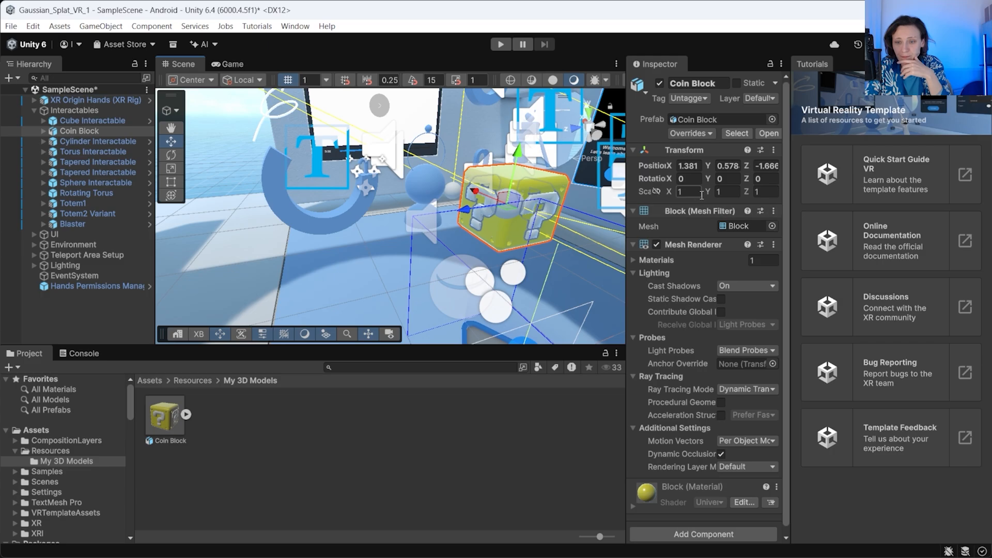
type(".5")
key("Tab")
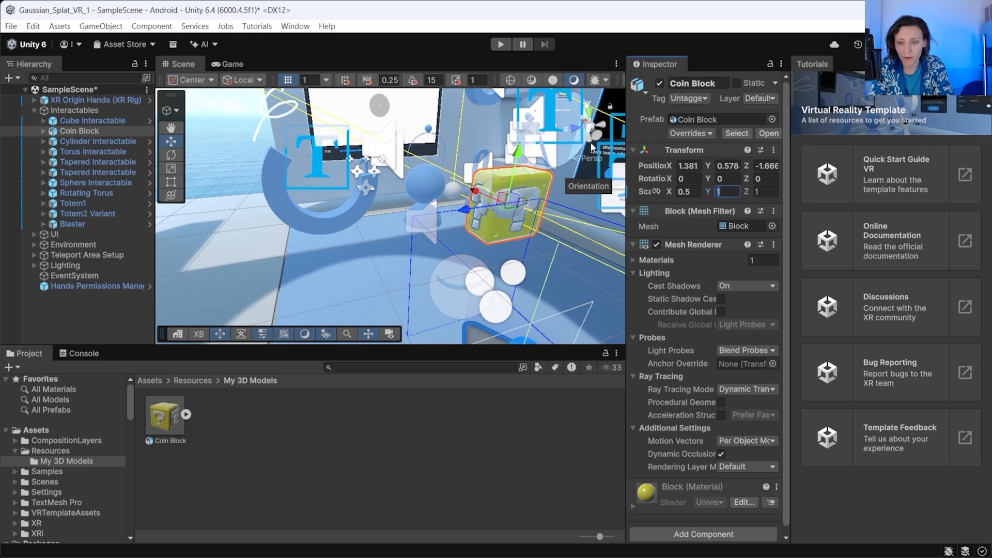
key("BackSpace")
type(".5")
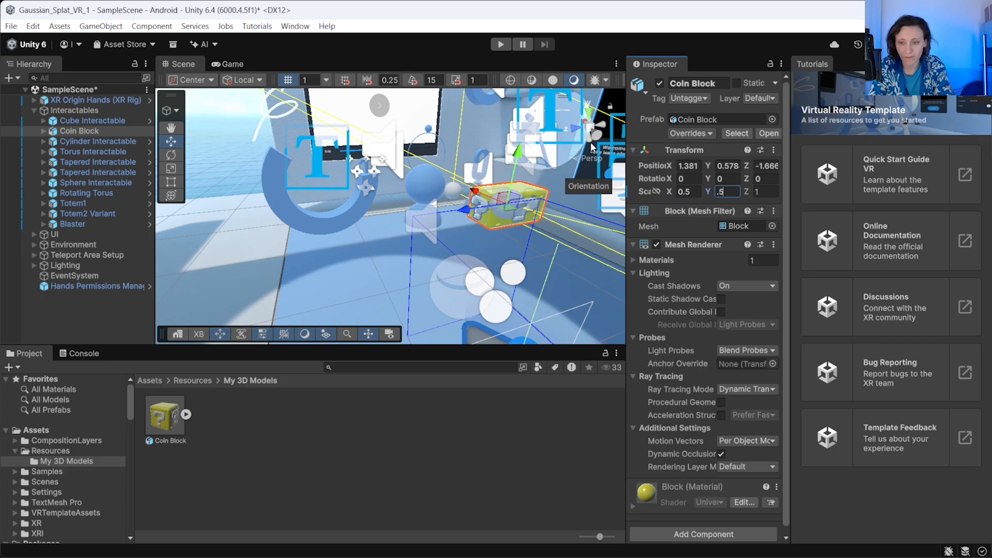
key("Tab")
key("BackSpace")
type(".5")
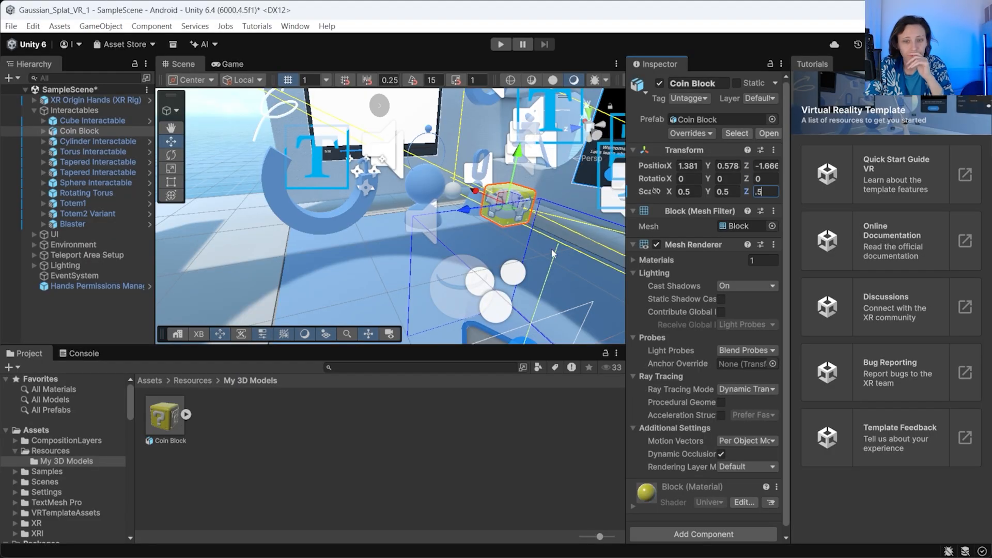
left_click_drag(474, 194, 484, 199)
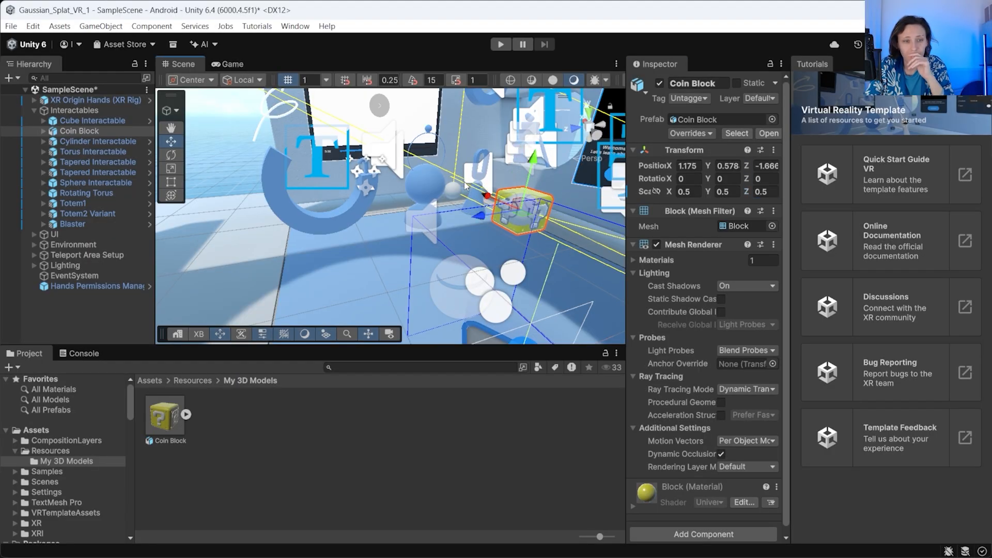
Review the Cube Interactable's components and add a Rigidbody component to the Coin Block
left_click(106, 123)
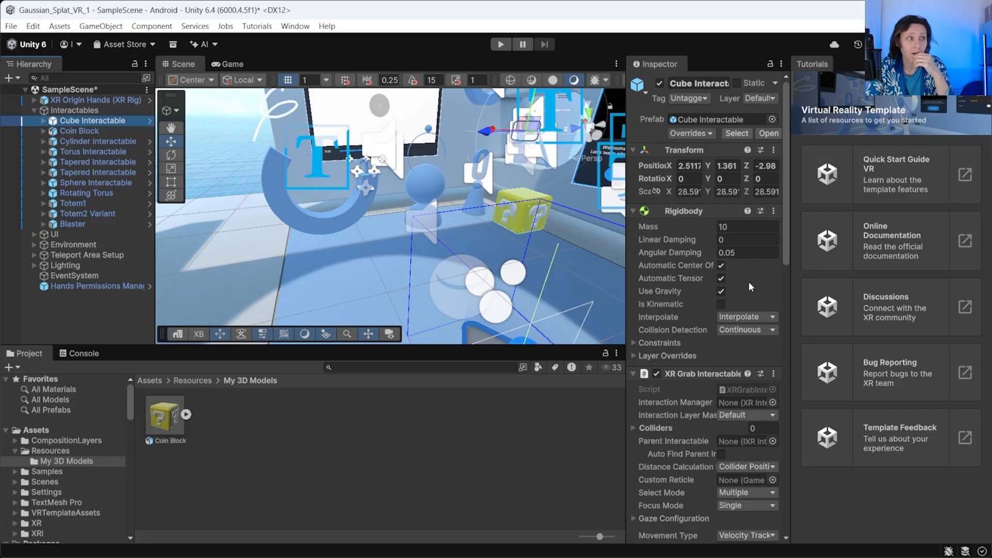
scroll(749, 283, "down", 15)
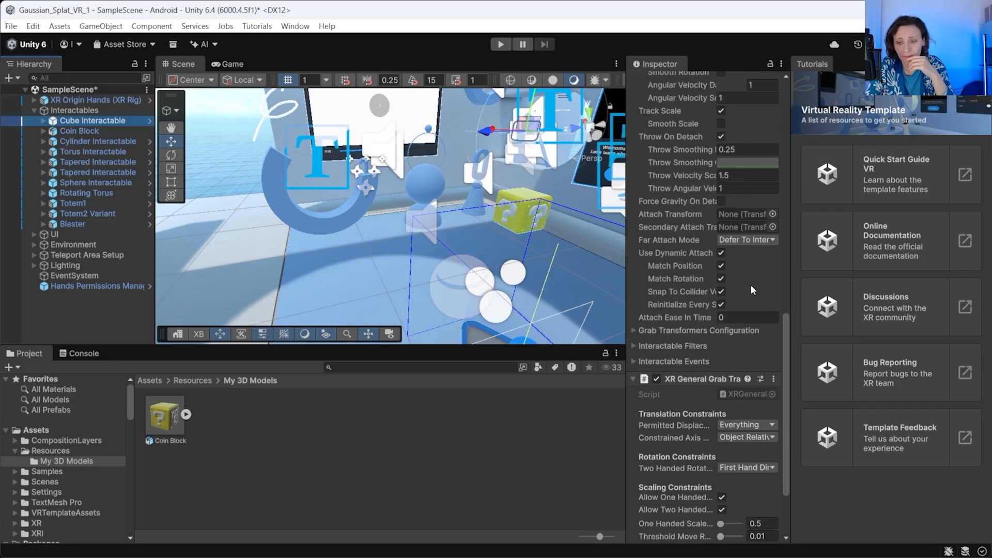
scroll(750, 293, "up", 3)
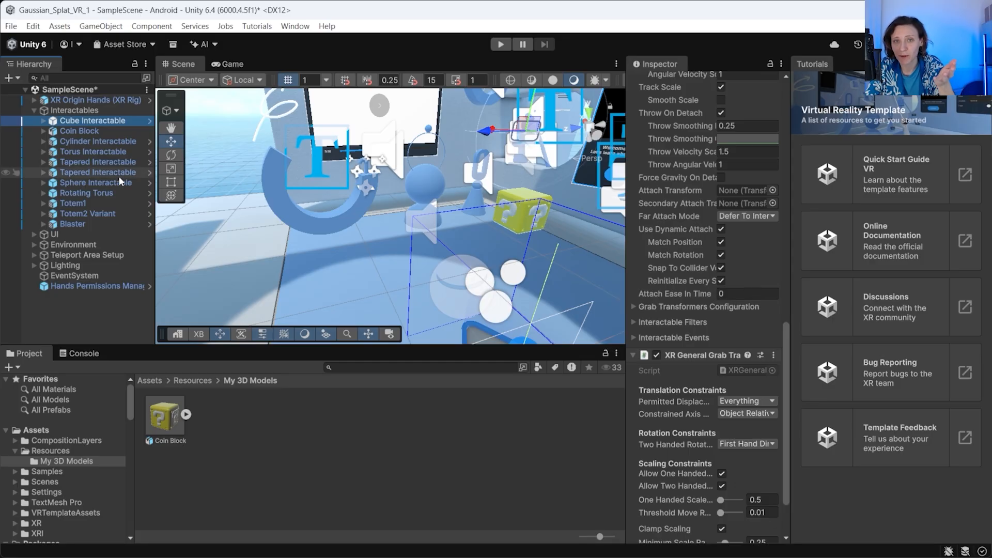
left_click(79, 131)
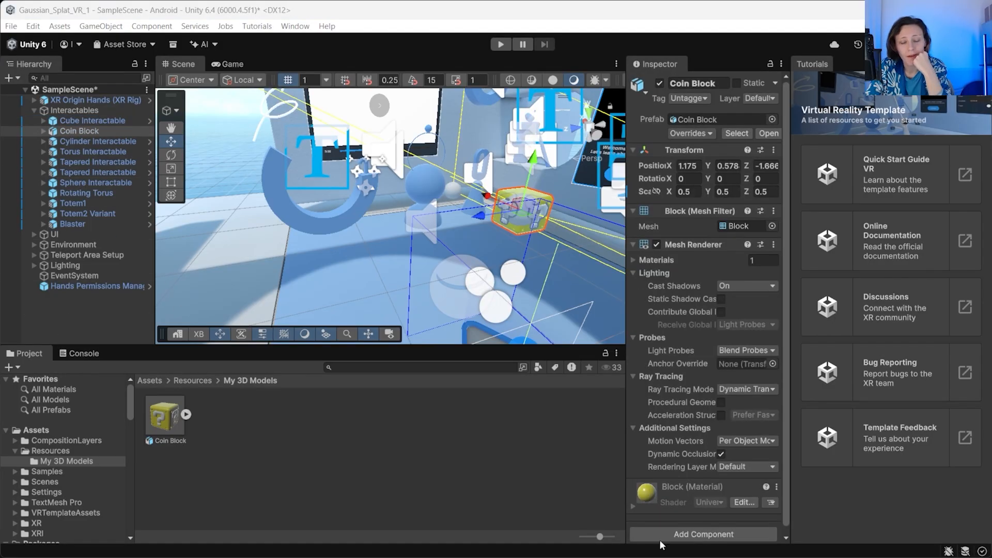
left_click(749, 540)
type("rigid")
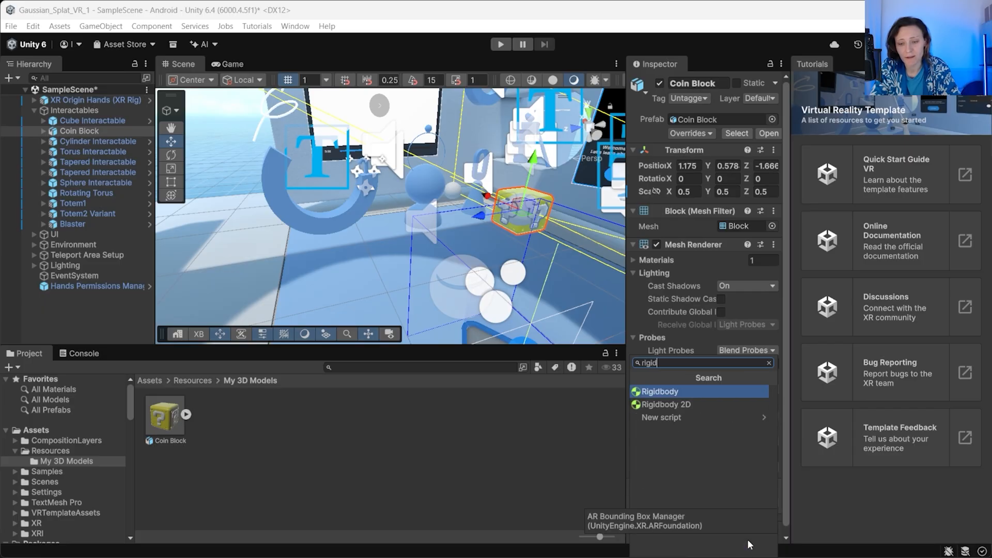
left_click(700, 390)
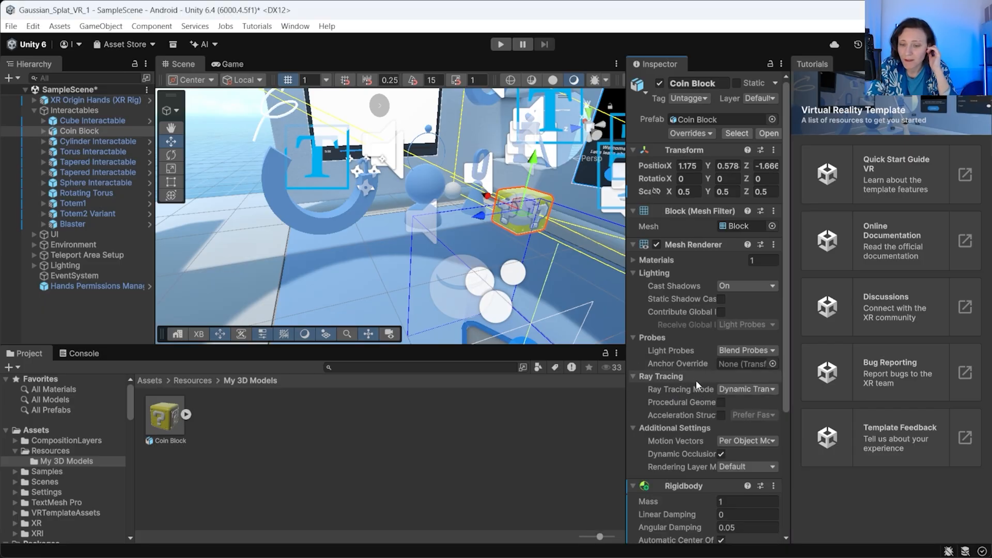
scroll(695, 380, "down", 3)
Check the Cube Interactable's Rigidbody settings and set the Coin Block's mass to 10
left_click(107, 122)
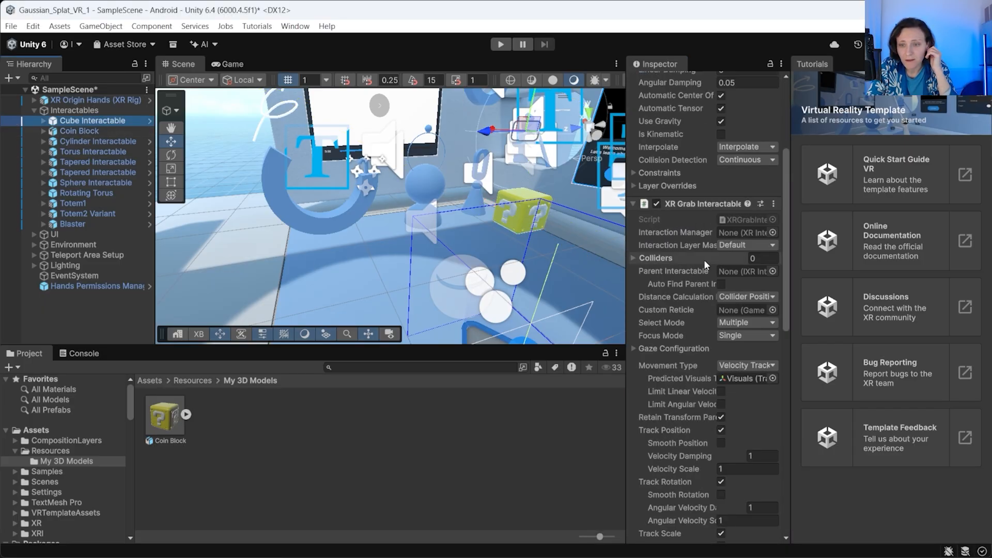
scroll(664, 260, "up", 3)
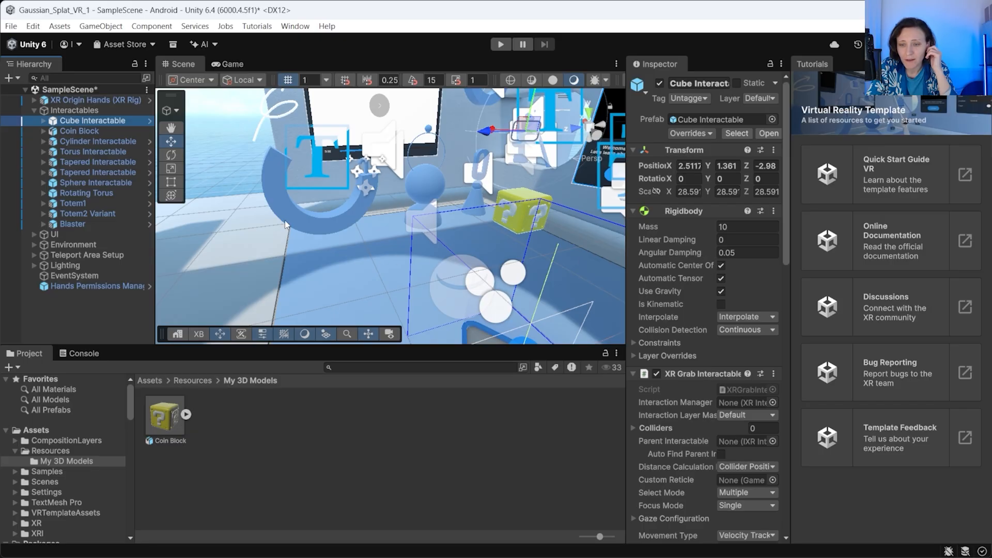
left_click(91, 132)
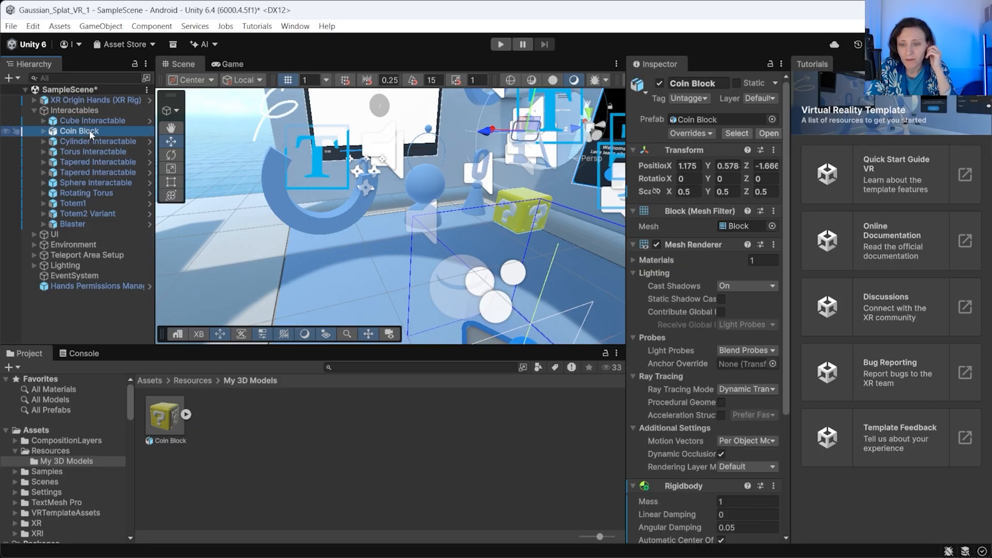
scroll(728, 449, "down", 2)
left_click(740, 431)
type("0")
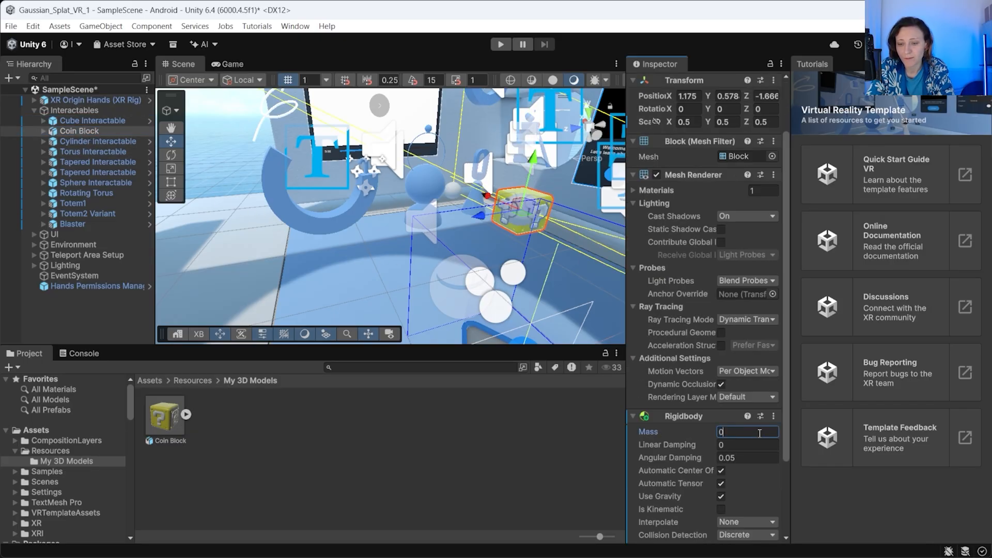
key("BackSpace")
type("10")
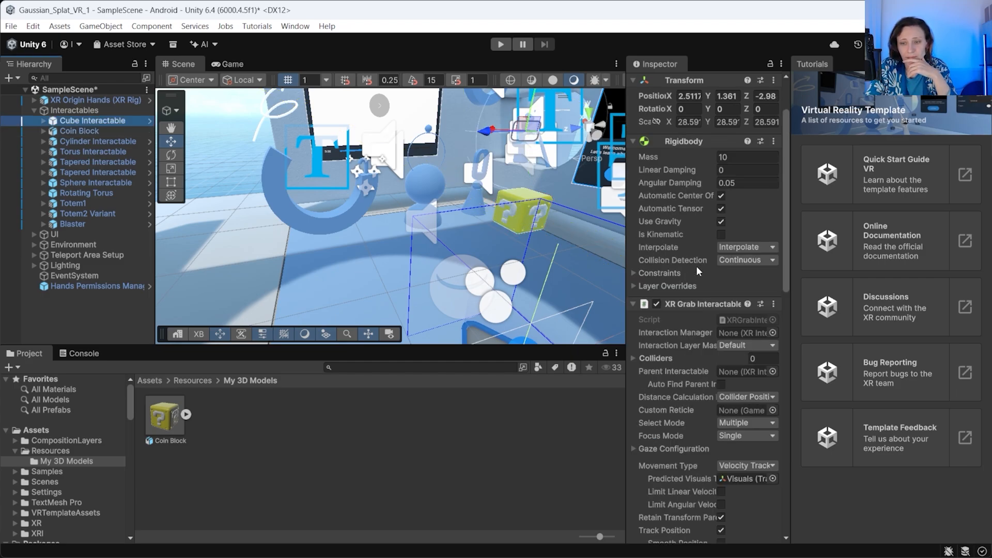
scroll(696, 271, "down", 4)
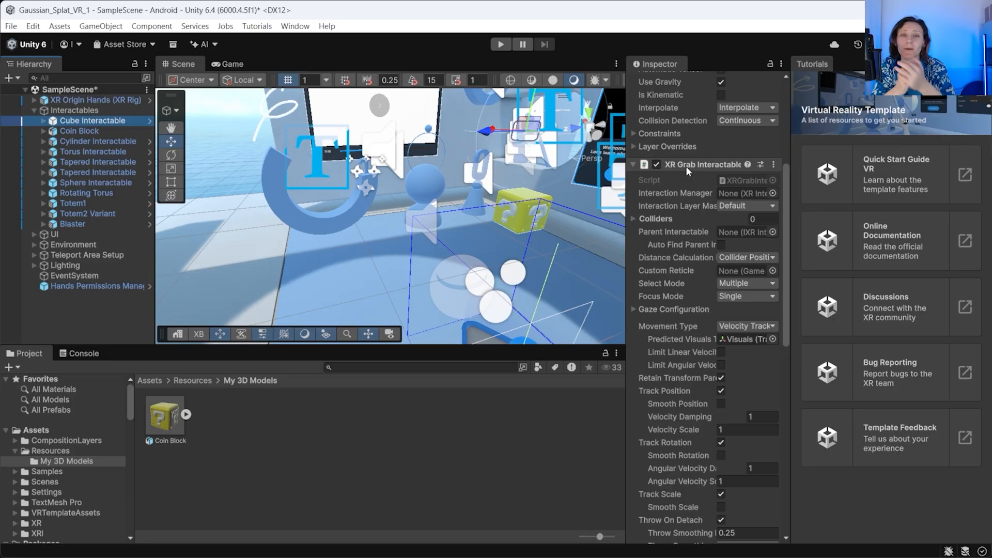
left_click(76, 130)
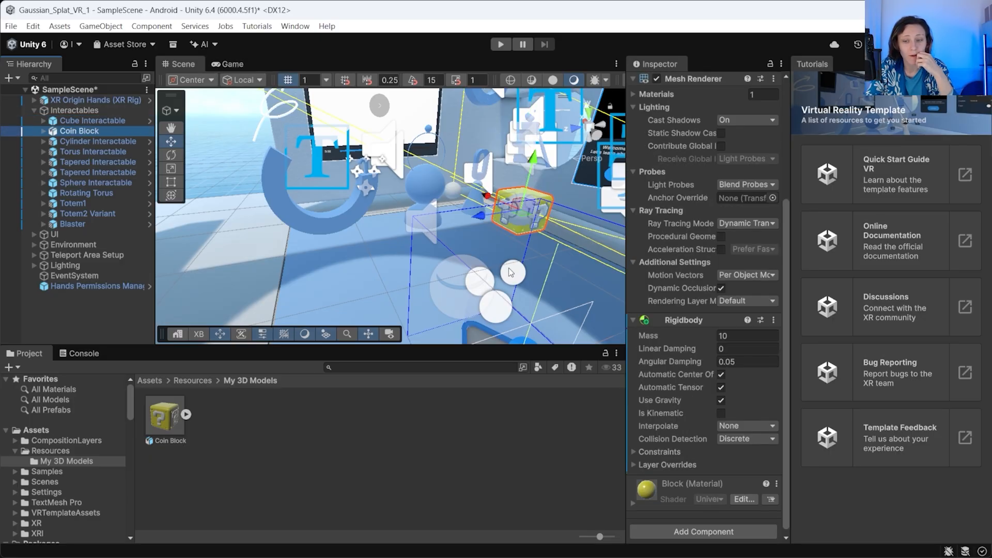
left_click(715, 527)
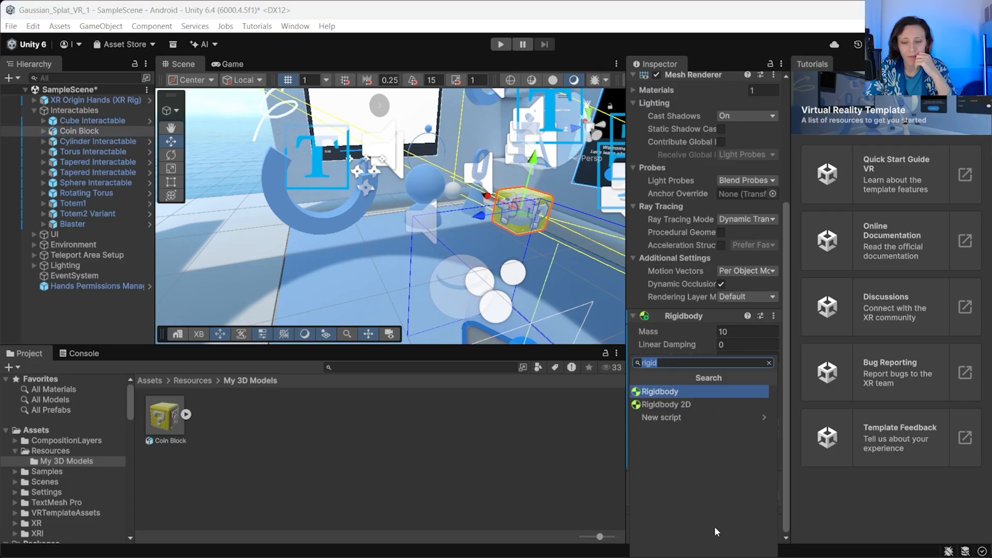
type("xr")
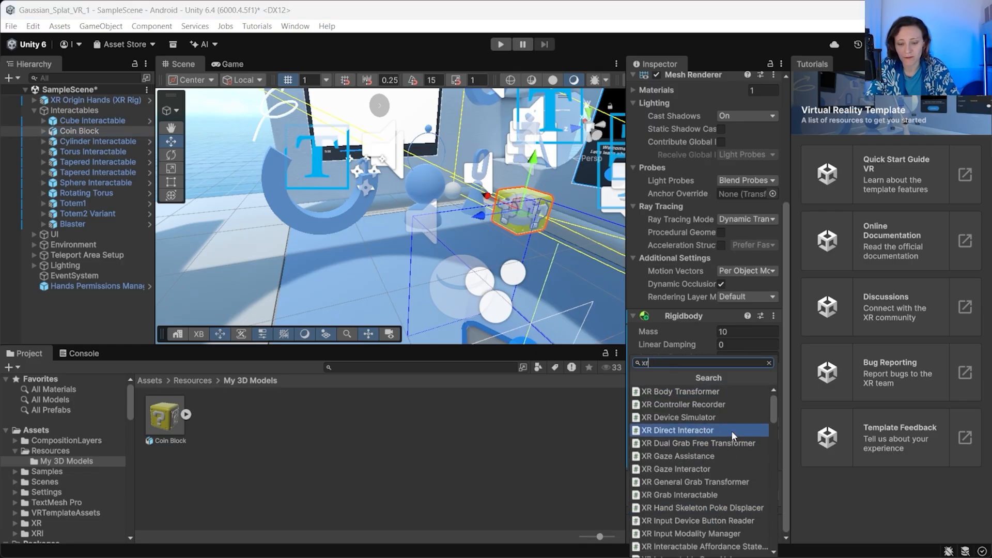
type(" interact")
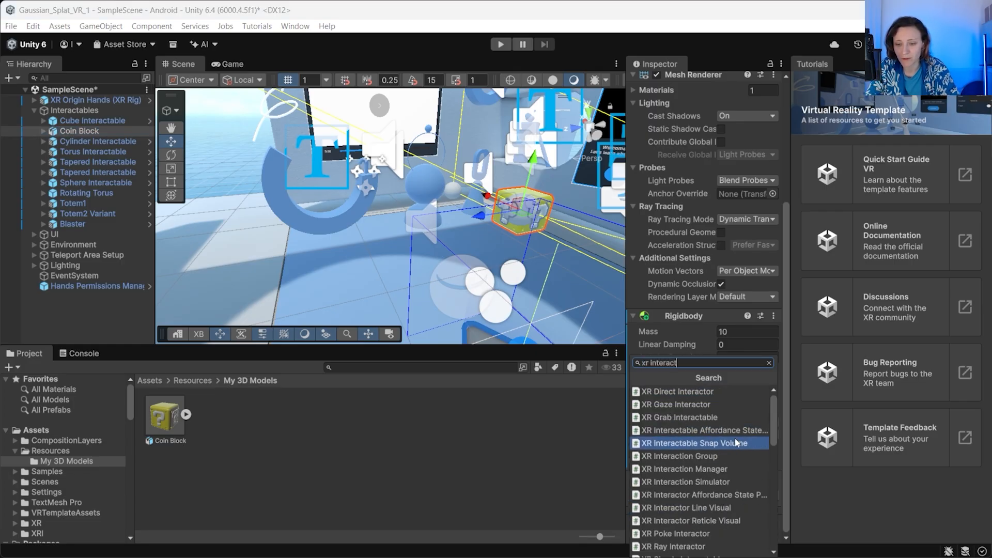
left_click(723, 417)
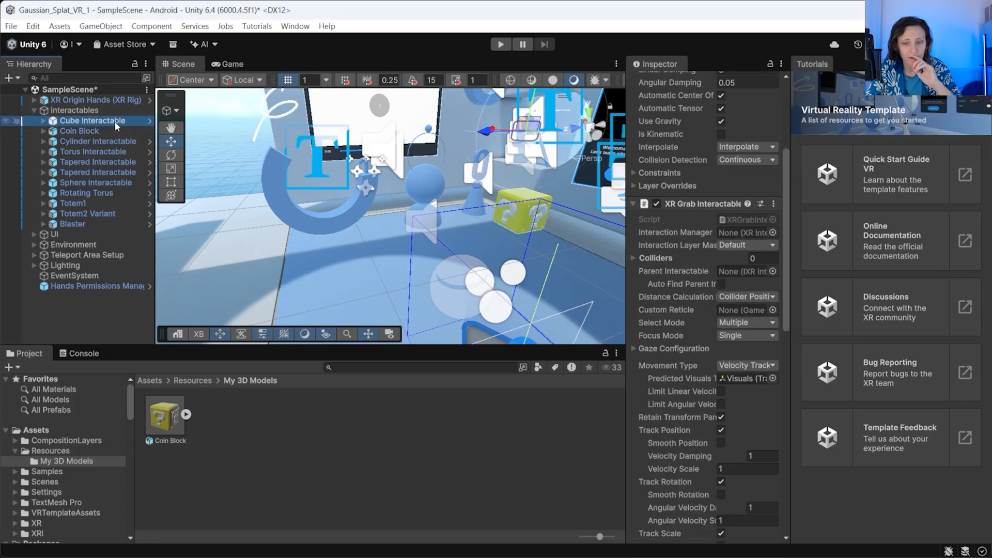
Add the XR Grab Interactable component to the Coin Block
left_click(79, 131)
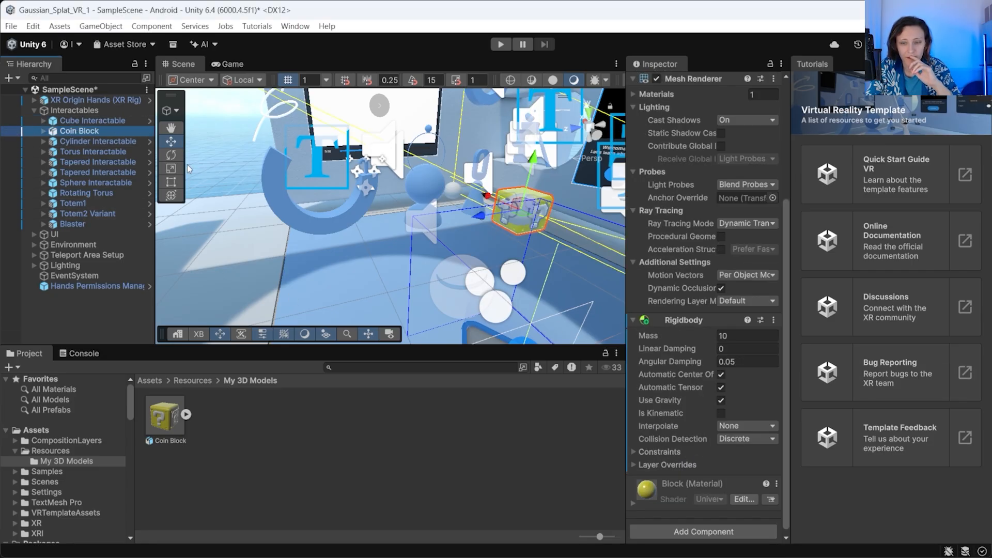
left_click(692, 532)
type("xr grab")
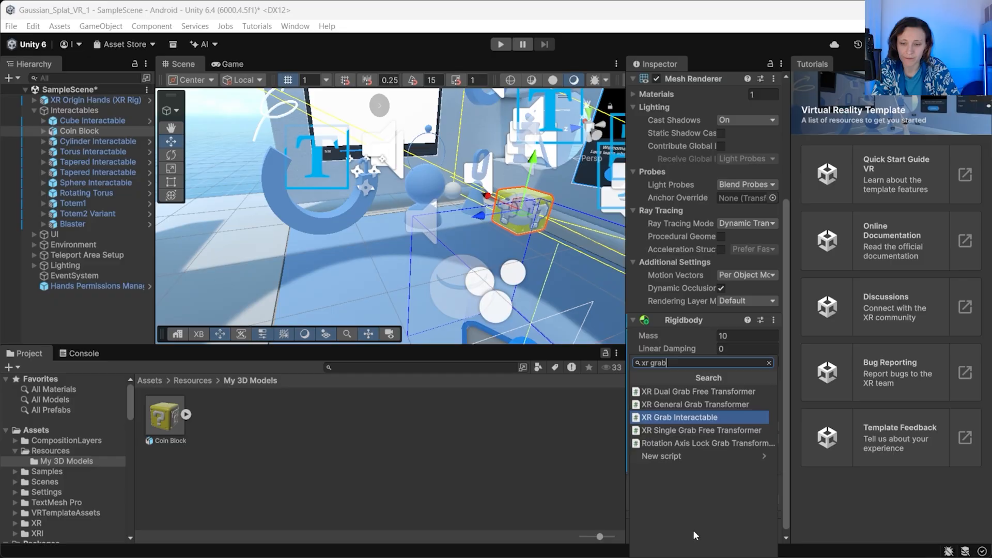
left_click(740, 416)
scroll(741, 449, "down", 10)
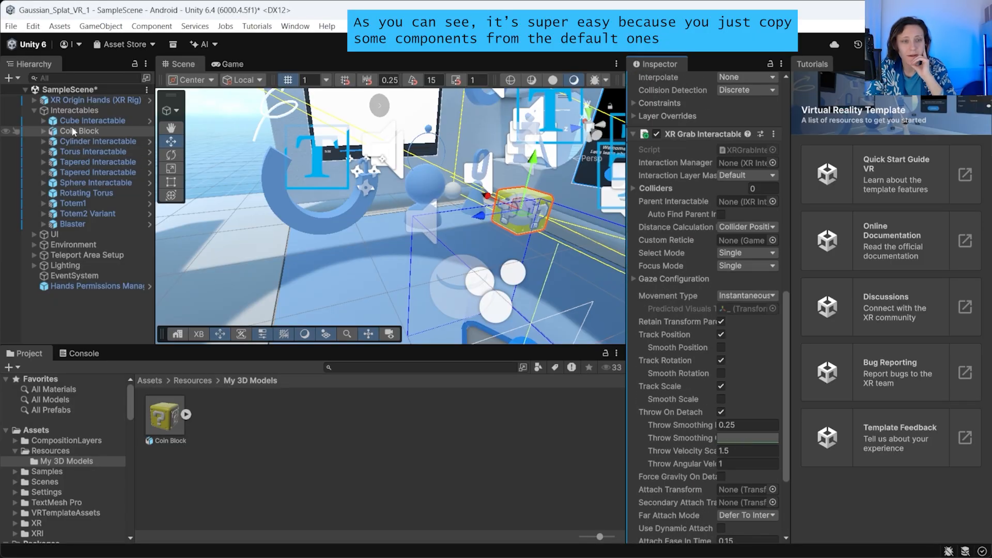
Compare with the Cube Interactable and add the XR General Grab Transformer component to the Coin Block
left_click(92, 120)
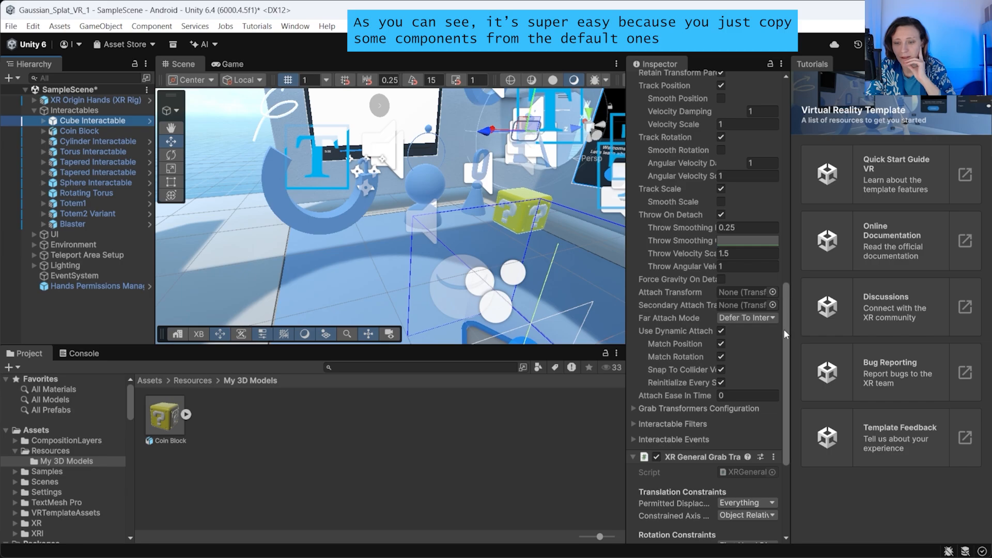
left_click_drag(786, 332, 787, 232)
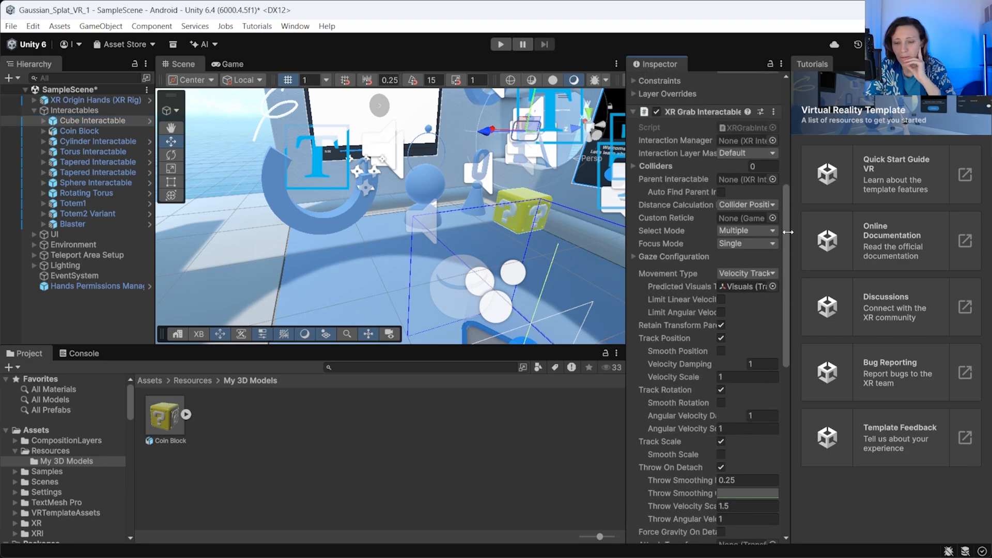
left_click_drag(784, 339, 798, 523)
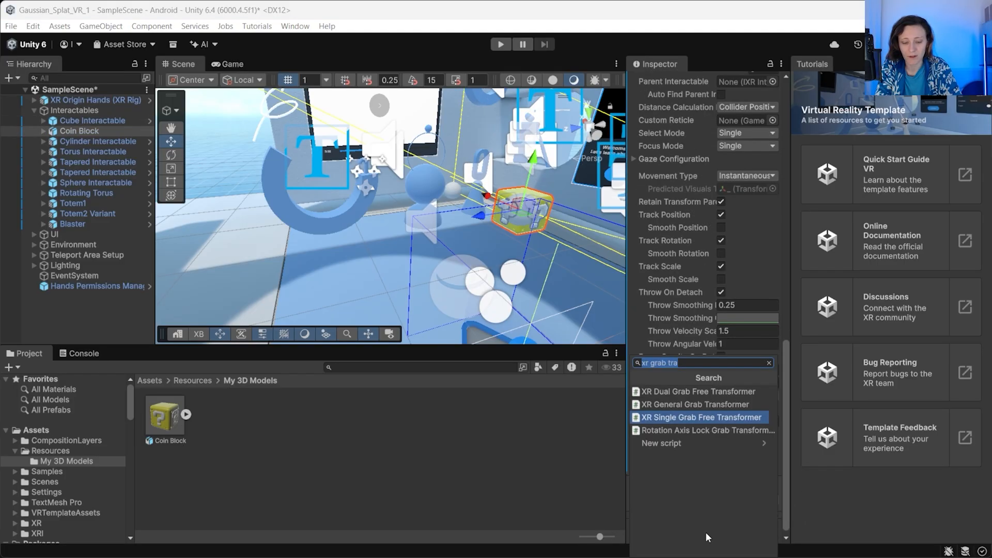
type("xr")
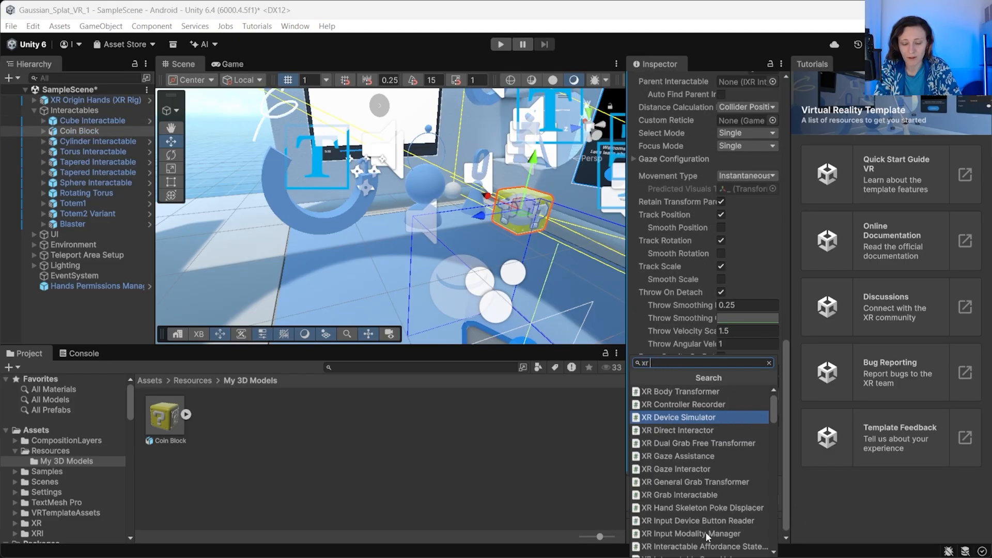
type(" genera")
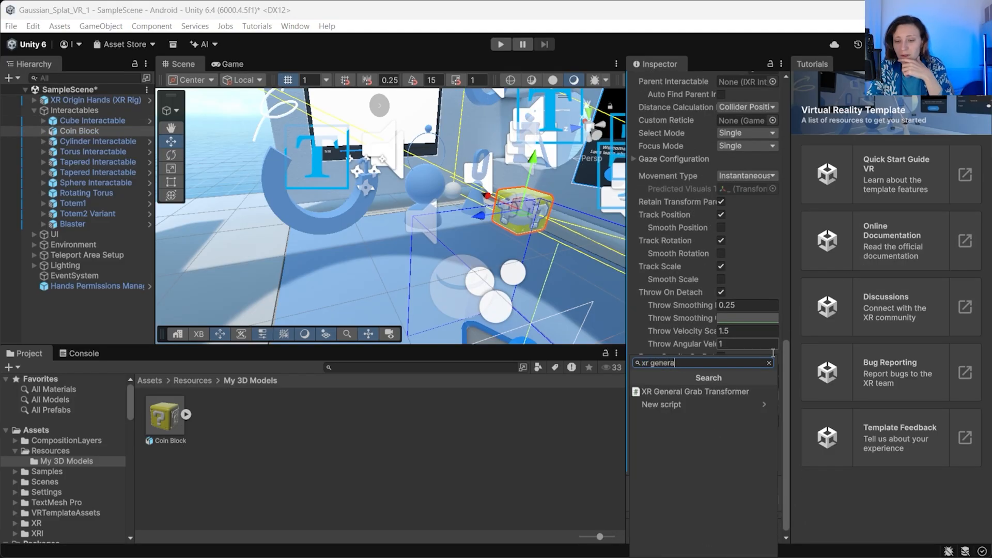
left_click(715, 394)
scroll(735, 427, "down", 5)
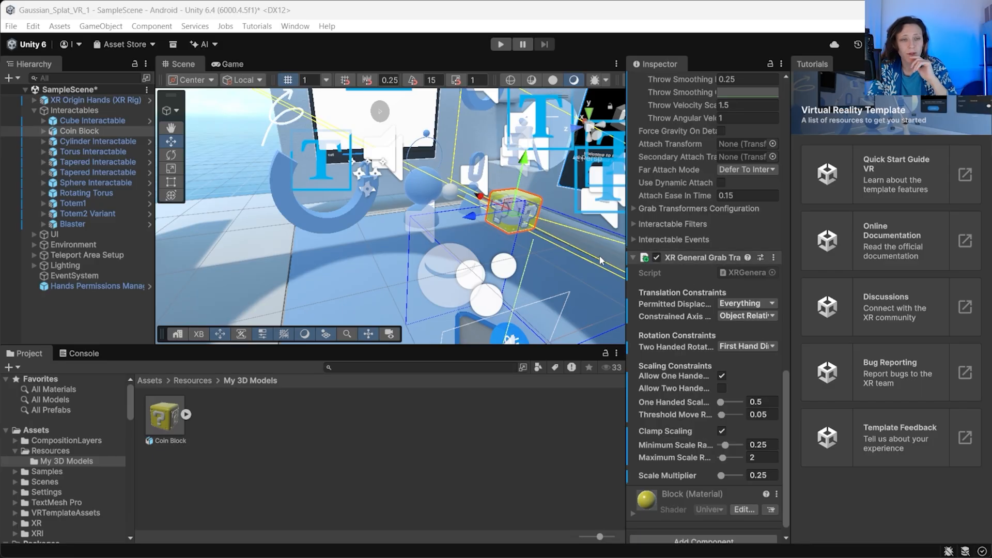
Allow two-handed scaling in the Coin Block's XR General Grab Transformer
left_click(721, 389)
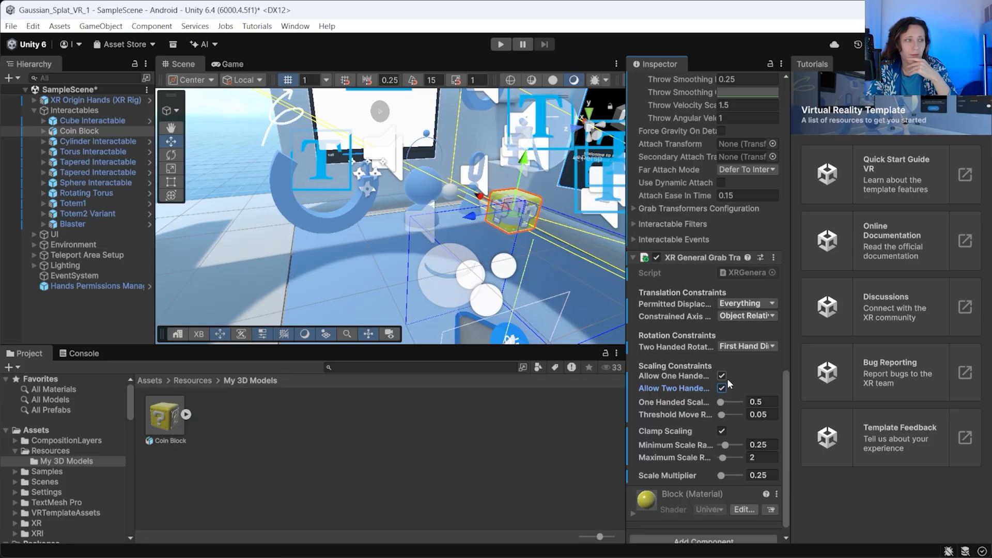
left_click(772, 408)
left_click(771, 414)
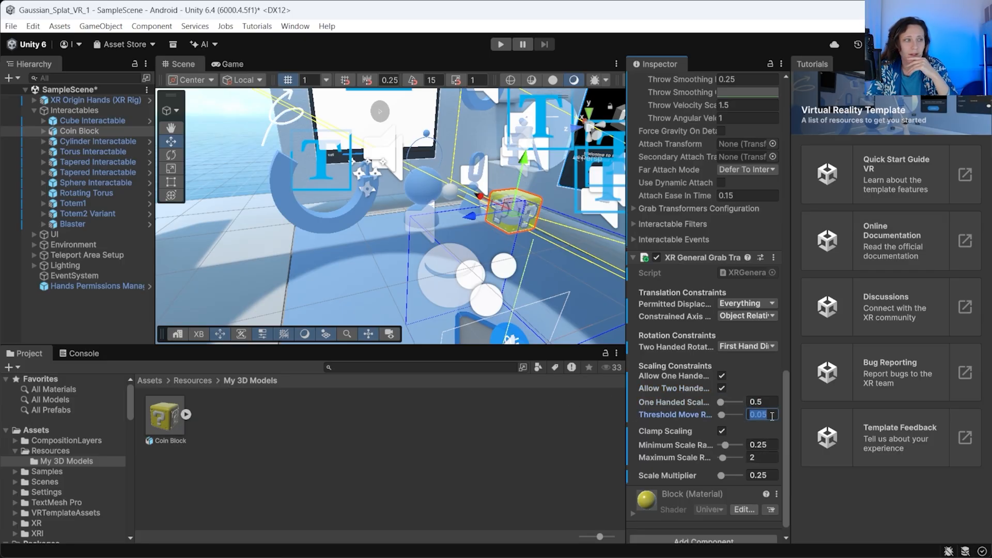
left_click(763, 458)
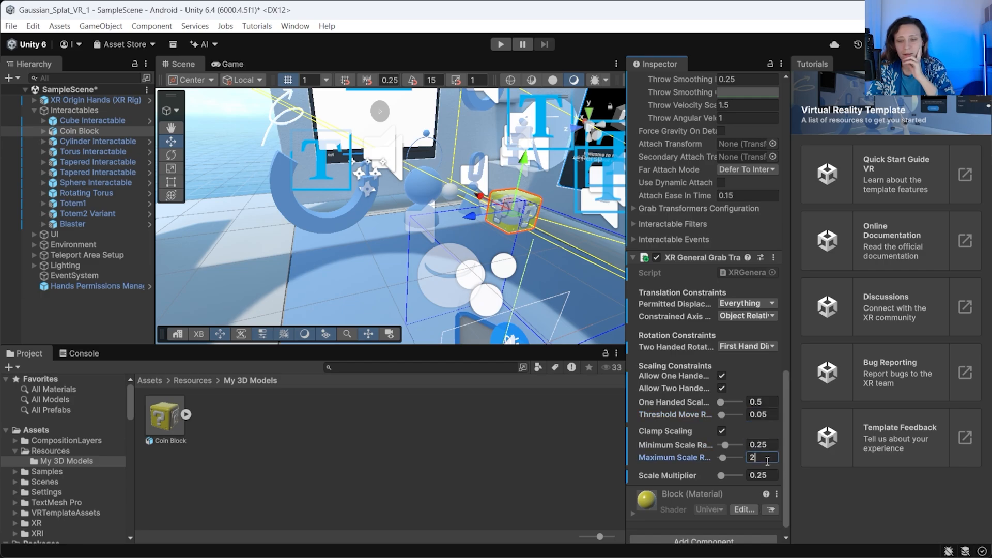
left_click(762, 476)
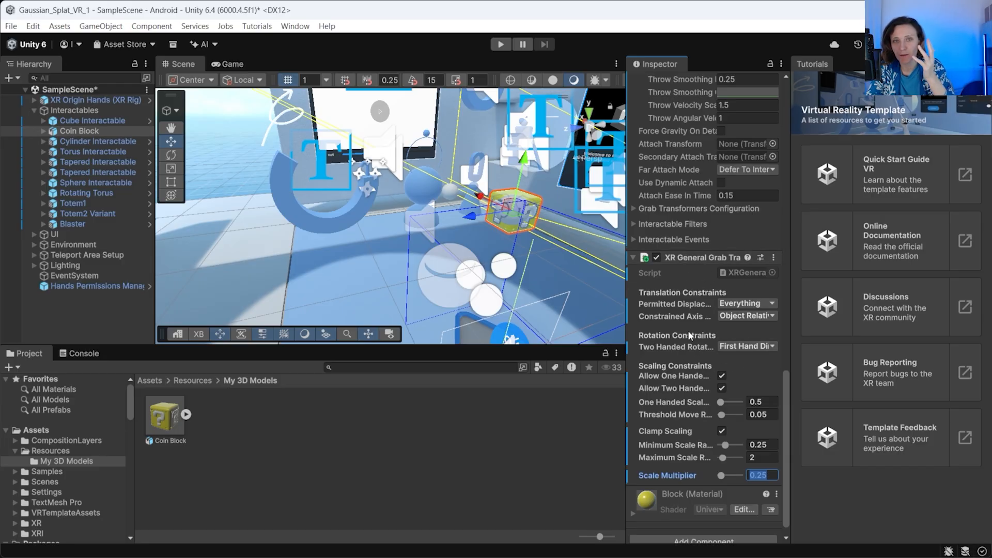
Match the Coin Block's component settings to the Cube Interactable: Select Mode Multiple, Velocity Tracking movement, Interpolate and Continuous collision detection
scroll(713, 336, "up", 10)
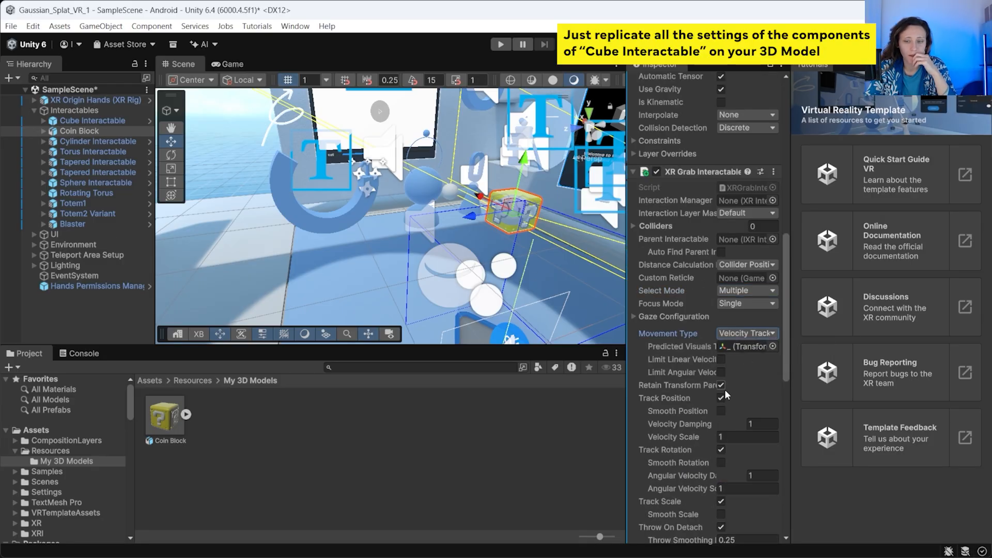
scroll(725, 449, "down", 2)
left_click(93, 121)
scroll(728, 310, "down", 8)
scroll(728, 310, "up", 5)
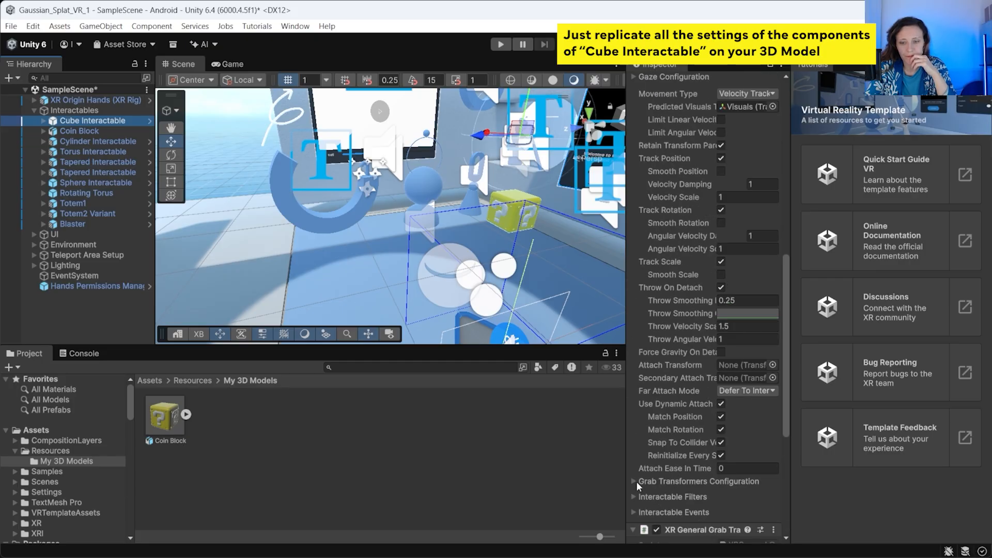
left_click(634, 481)
scroll(634, 465, "down", 2)
left_click(634, 444)
left_click(633, 431)
mouse_move(780, 210)
left_mouse_down()
mouse_move(795, 231)
mouse_move(791, 441)
mouse_move(800, 210)
left_mouse_up()
Review the Scene List in the Build Profiles and build and run the project on the headset
key("super+shift+s")
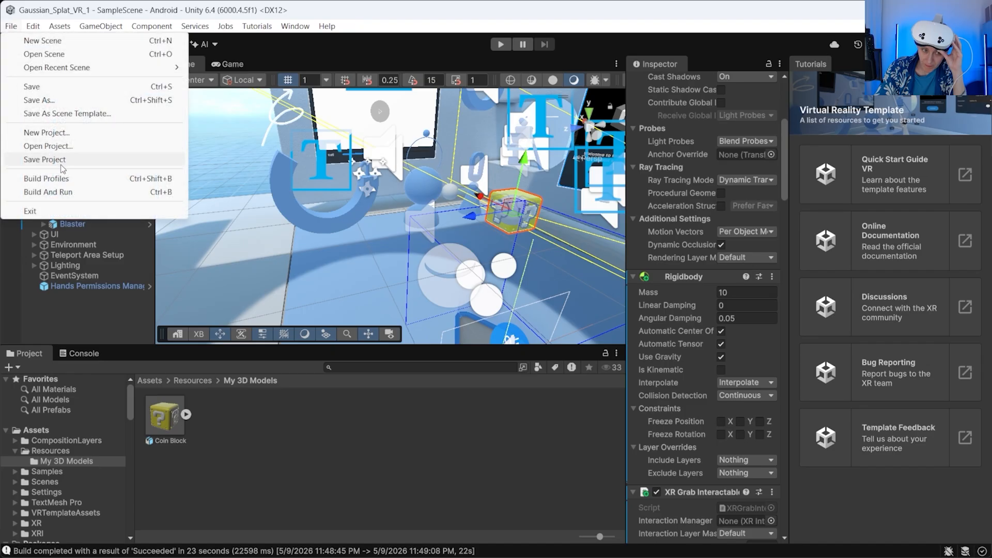
left_click(66, 181)
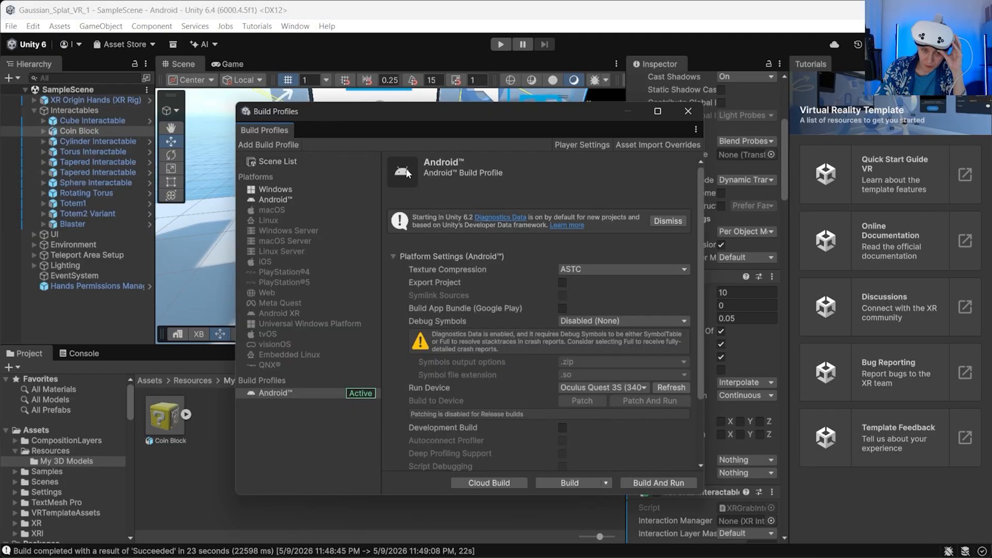
left_click(297, 164)
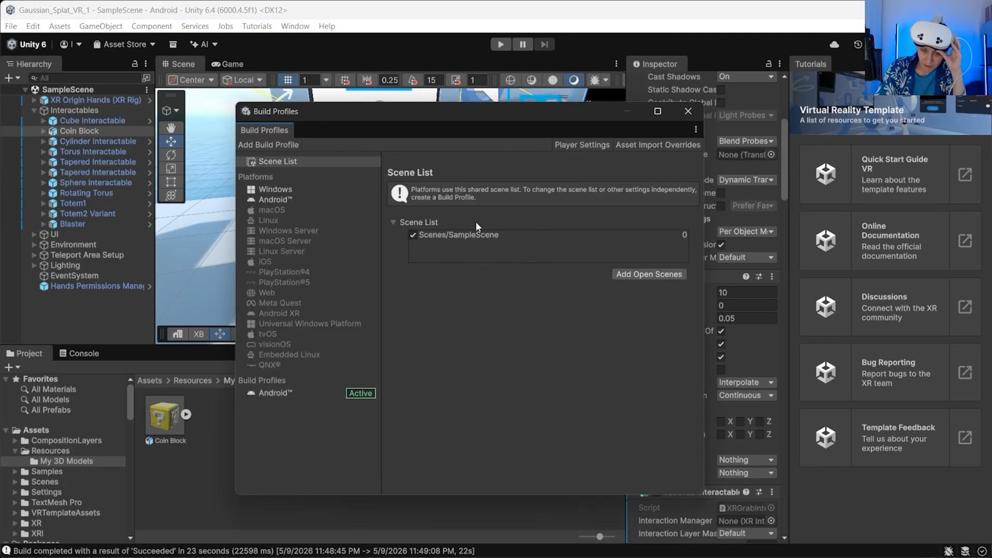
left_click(688, 111)
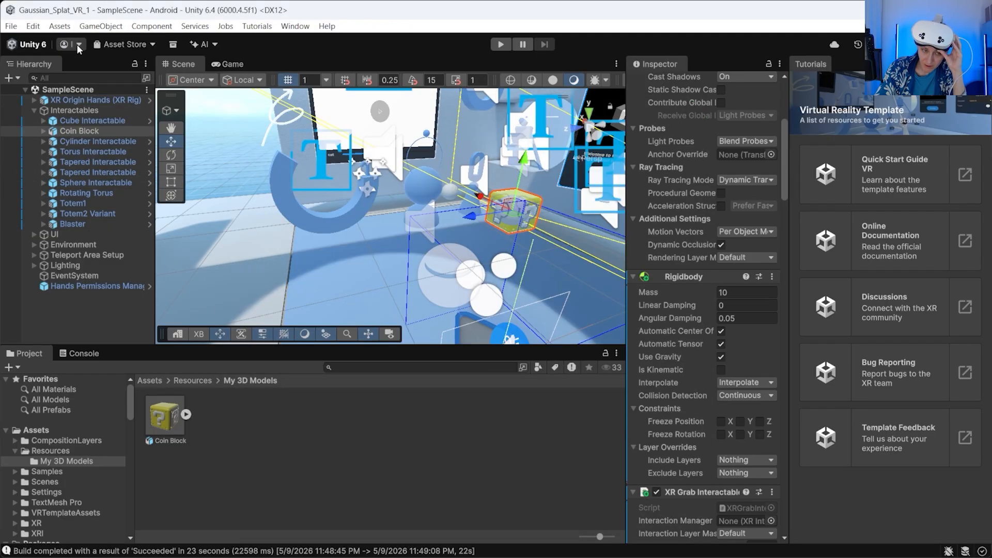
left_click(11, 25)
left_click(48, 192)
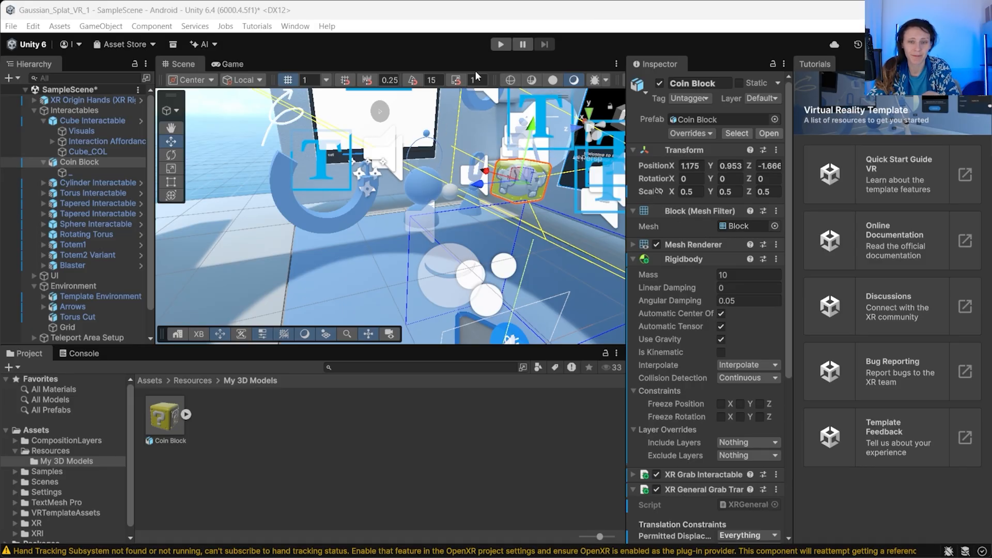
Test the scene in Play mode and examine the components on the Cube Interactable's Interaction Affordance and Cube_COL child objects
left_click(503, 47)
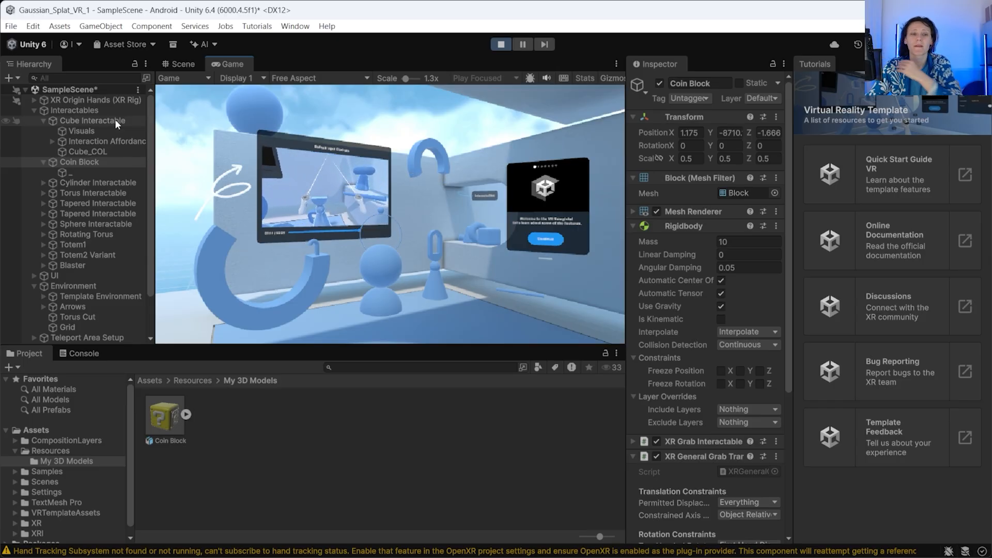
left_click(501, 44)
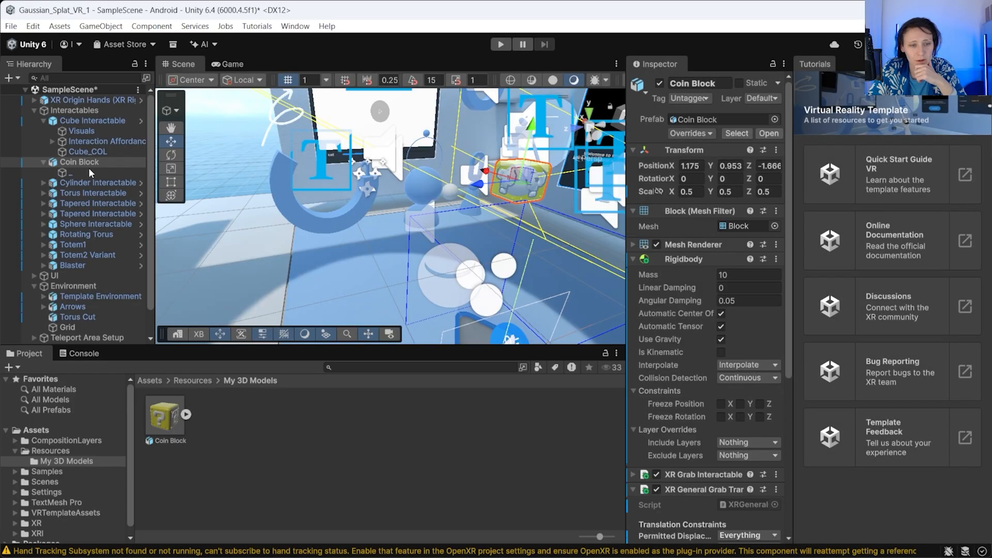
left_click(86, 121)
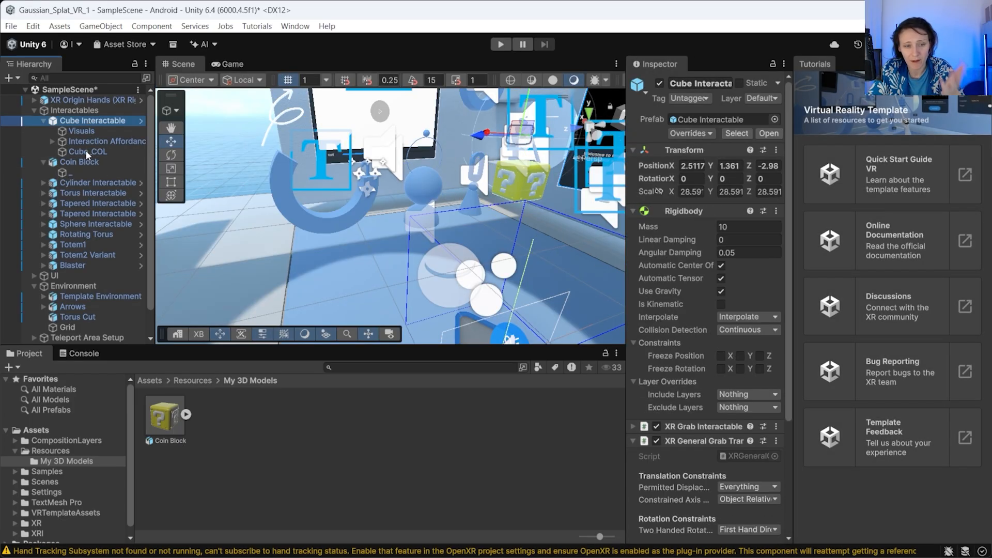
left_click(91, 141)
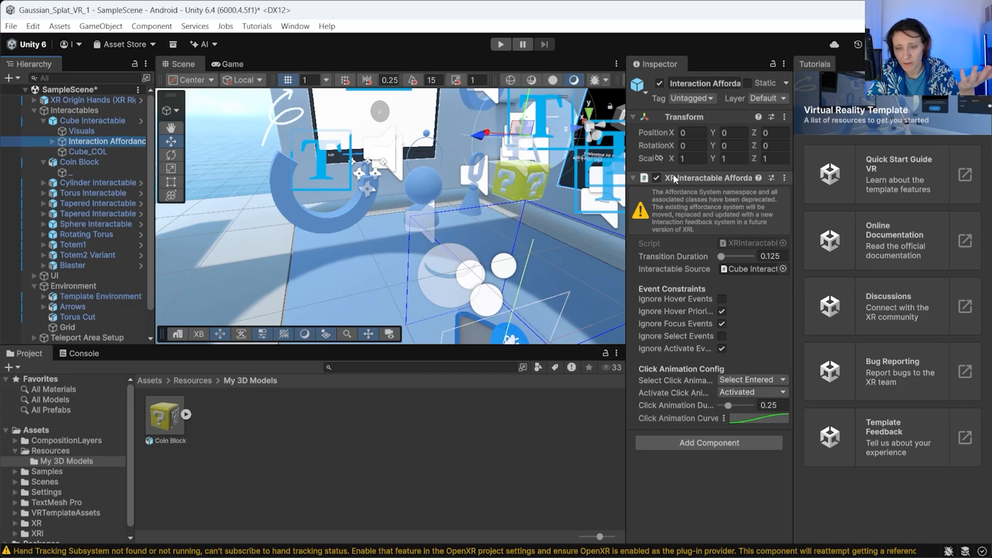
left_click(104, 151)
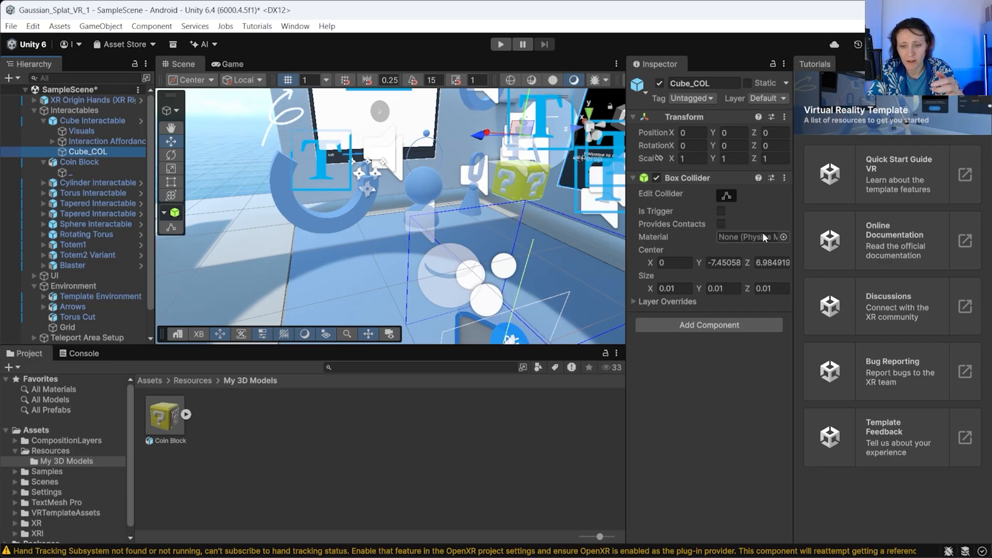
Add a Box Collider component to the Coin Block's child mesh
left_click(75, 172)
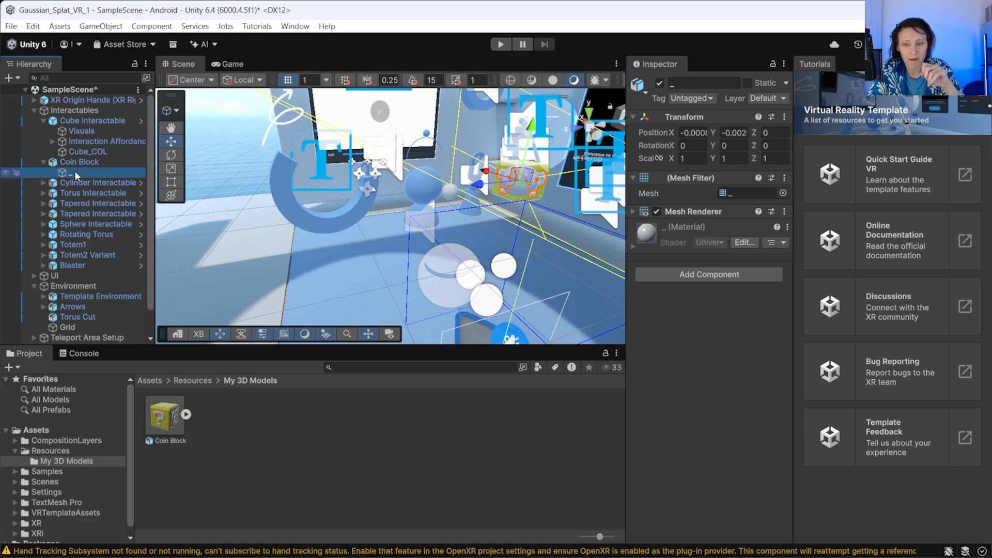
left_click(731, 275)
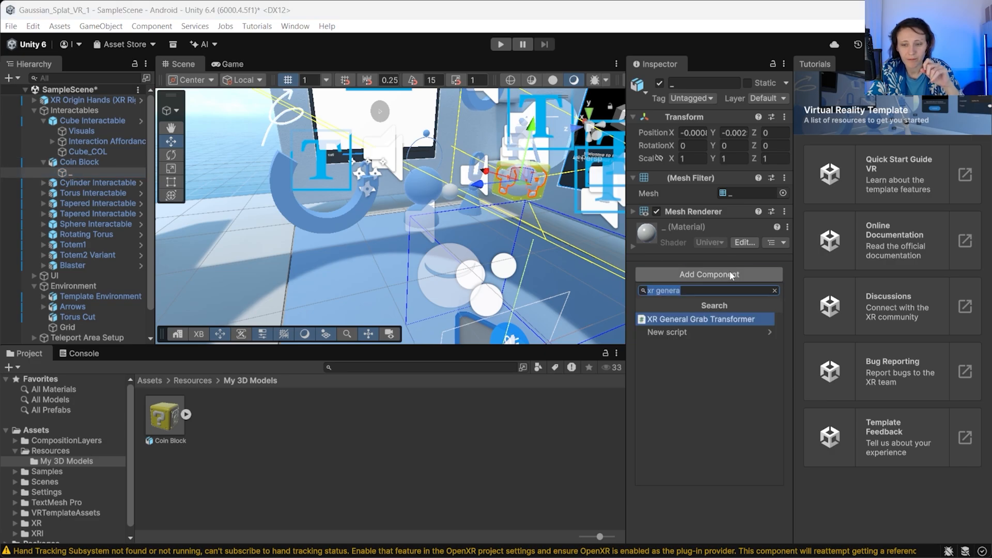
type("co")
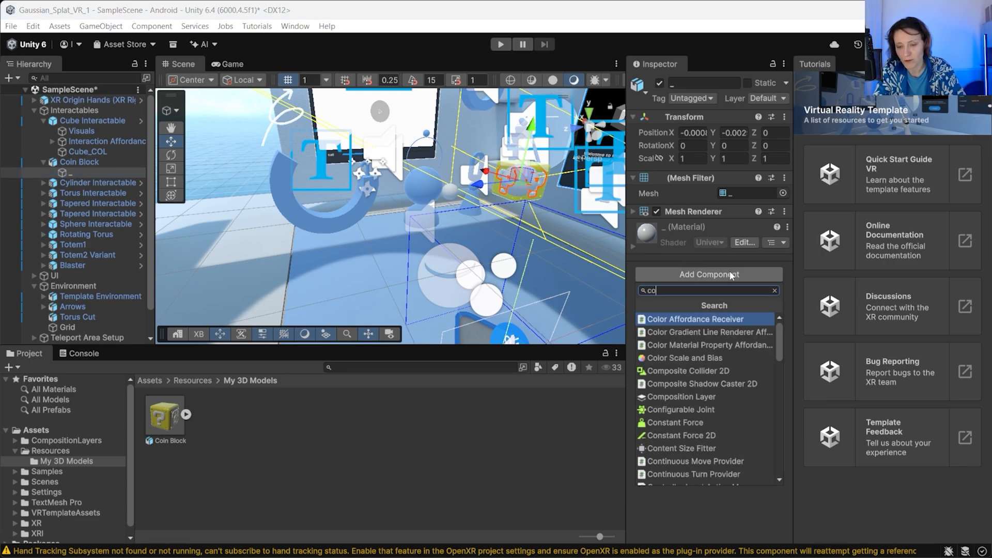
type("ol")
key("BackSpace")
key("BackSpace")
key("BackSpace")
type("ll")
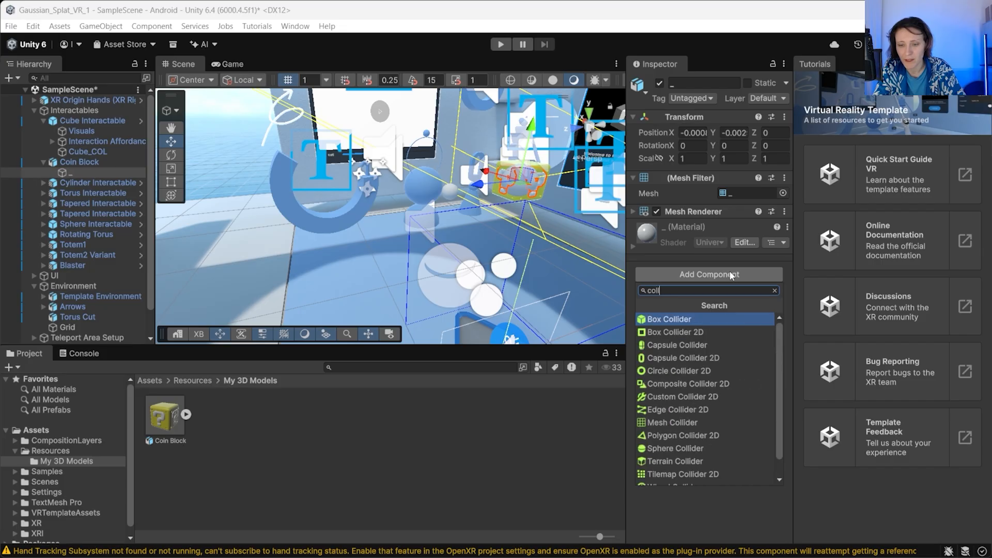
left_click(732, 319)
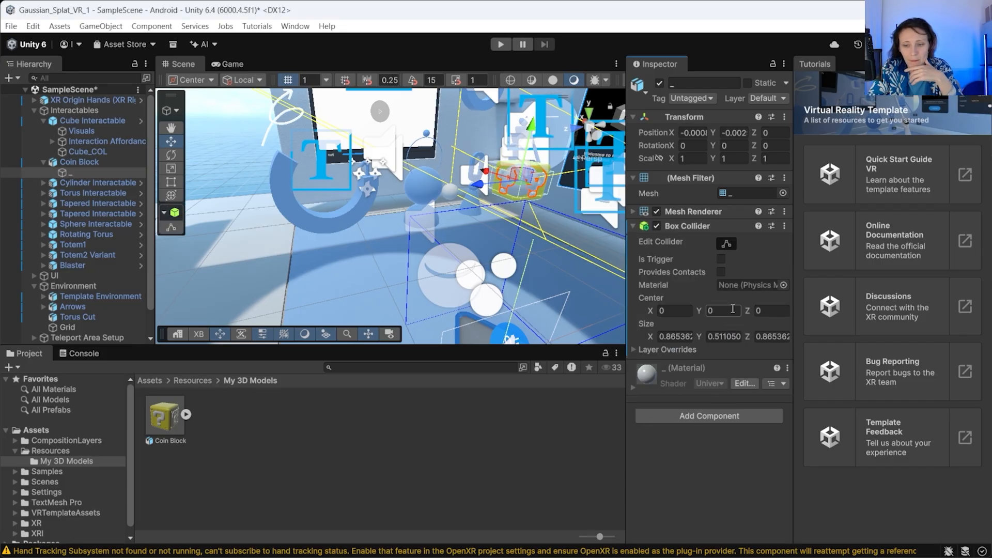
Compare how the Box Colliders of Cube_COL and the Coin Block's child mesh fit around their models
left_click(116, 151)
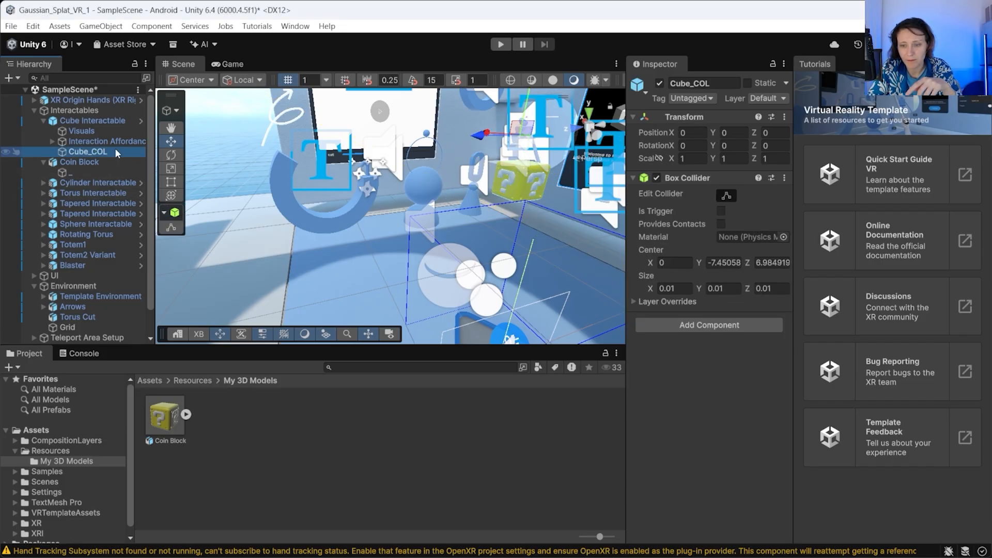
left_click(100, 172)
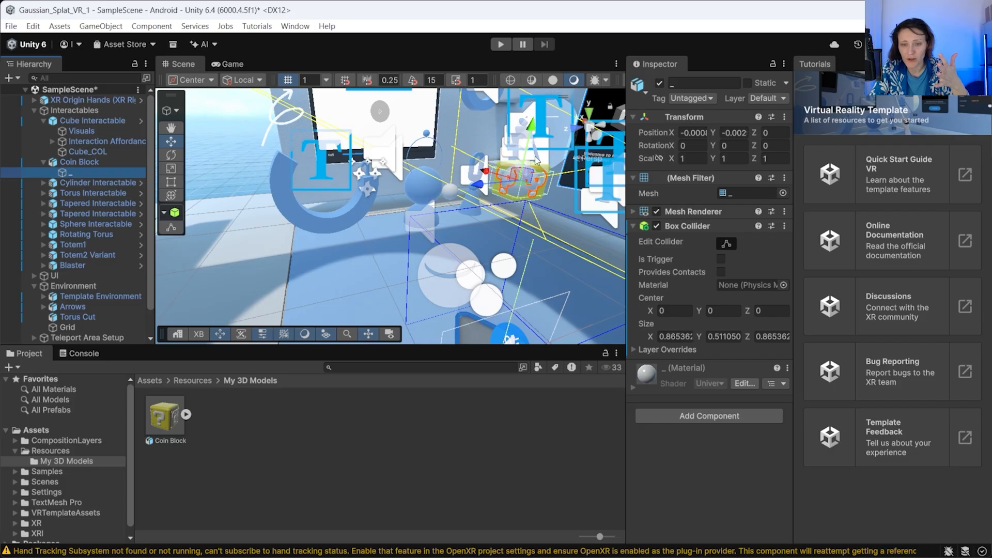
scroll(536, 157, "up", 2)
middle_click_drag(522, 191, 455, 214)
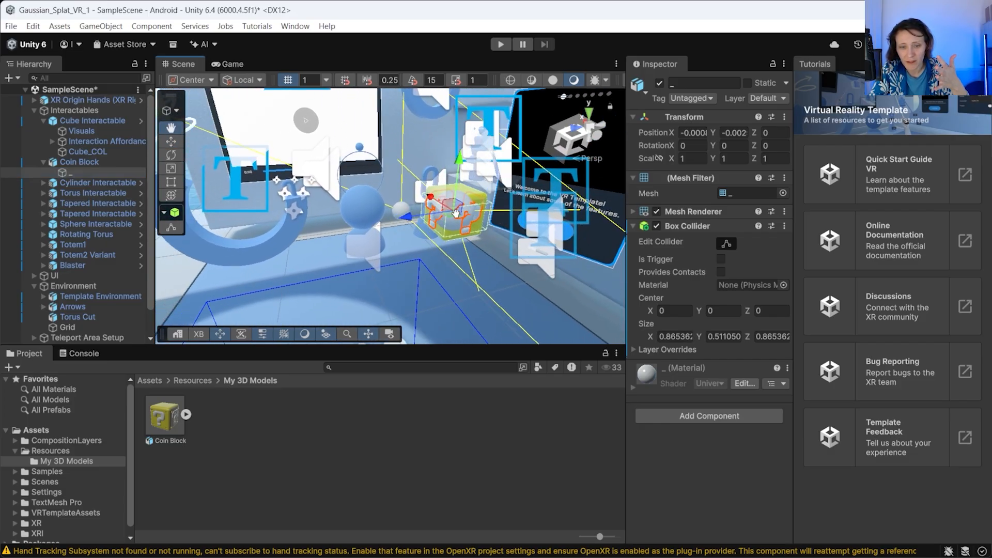
scroll(532, 222, "up", 3)
scroll(538, 221, "up", 5)
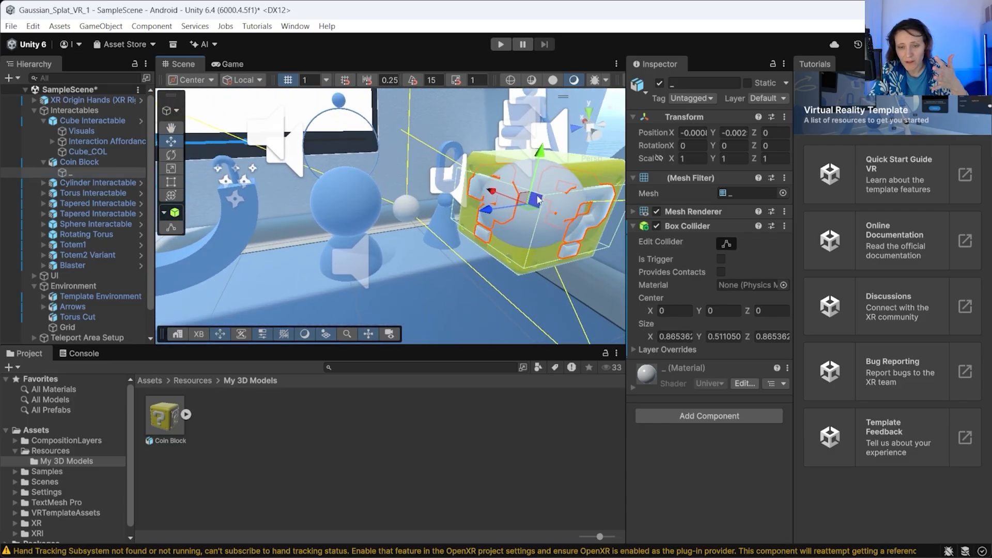
middle_click_drag(538, 219, 514, 215)
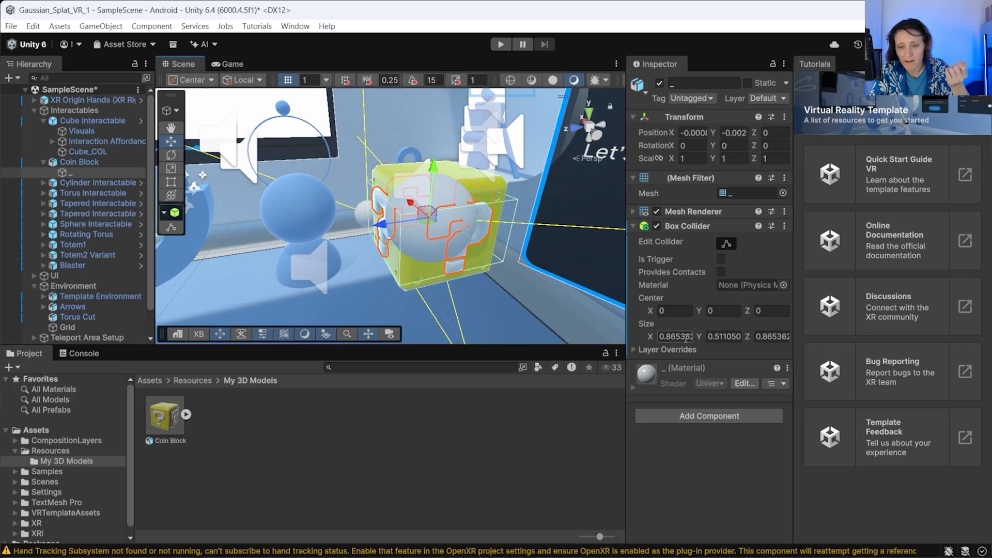
left_click(107, 150)
key("f")
scroll(477, 172, "up", 5)
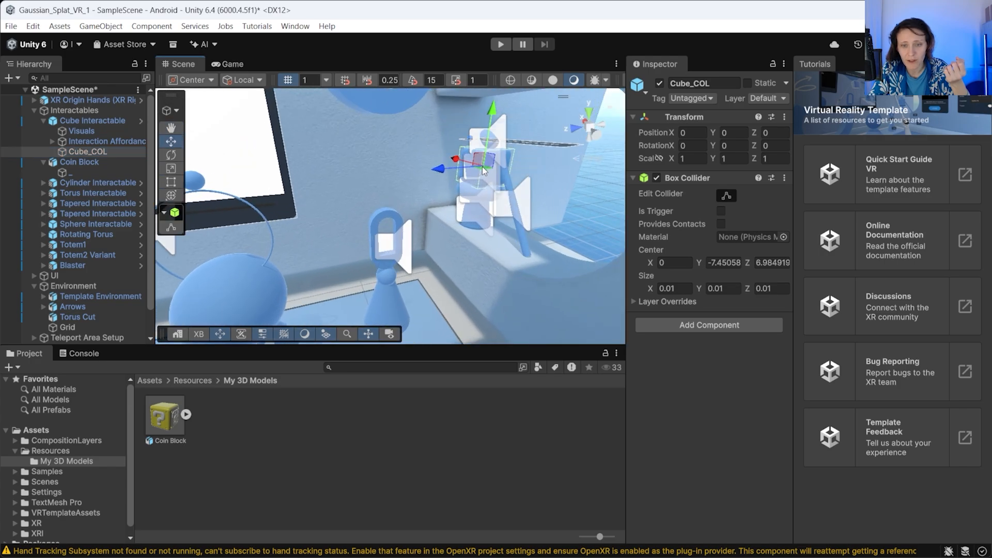
key("f")
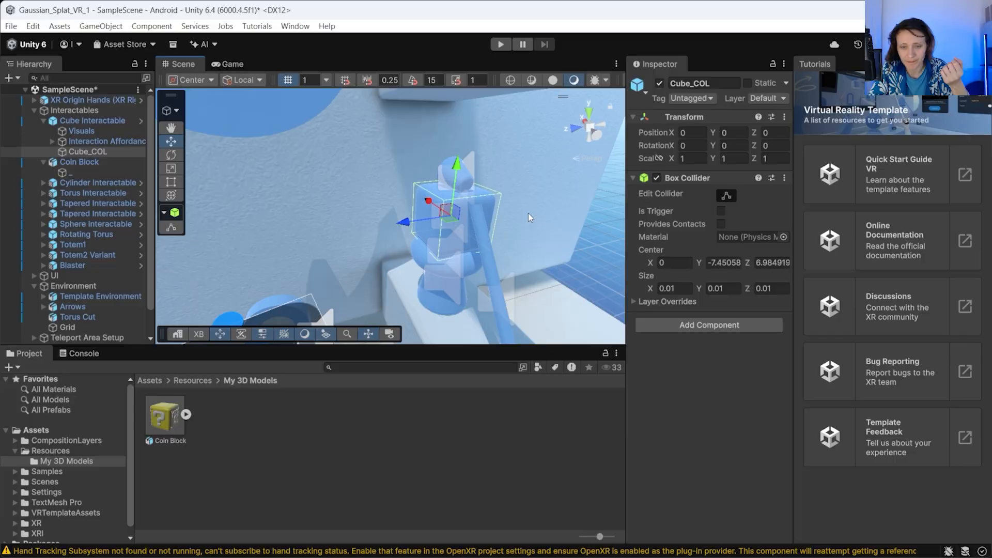
scroll(529, 212, "down", 4)
middle_click_drag(465, 294, 475, 238)
scroll(475, 232, "down", 4)
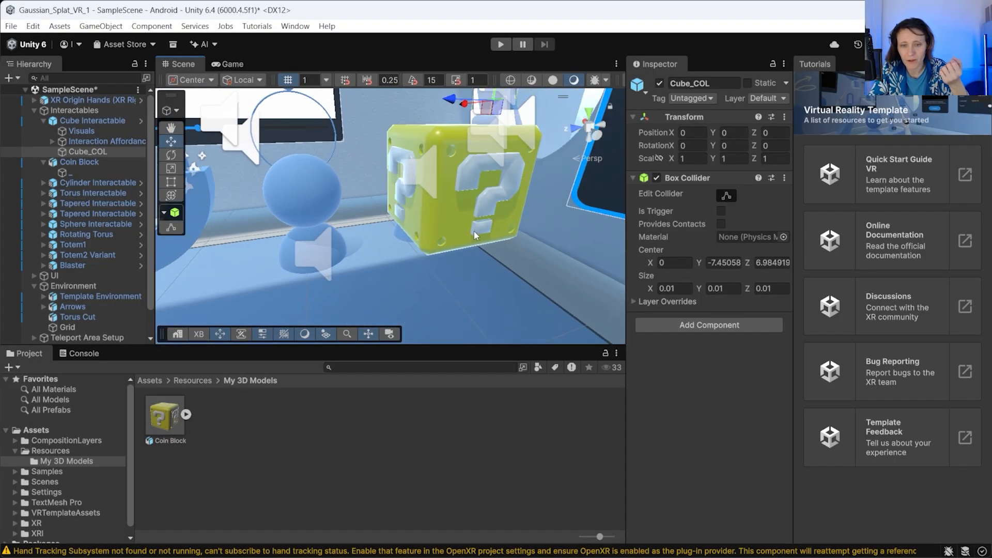
mouse_move(474, 231)
left_mouse_down("alt")
mouse_move(516, 209)
mouse_move(481, 222)
left_mouse_up("alt")
Set the Box Collider size of the Coin Block's child mesh to 0.8 on X, Y and Z
left_click(95, 173)
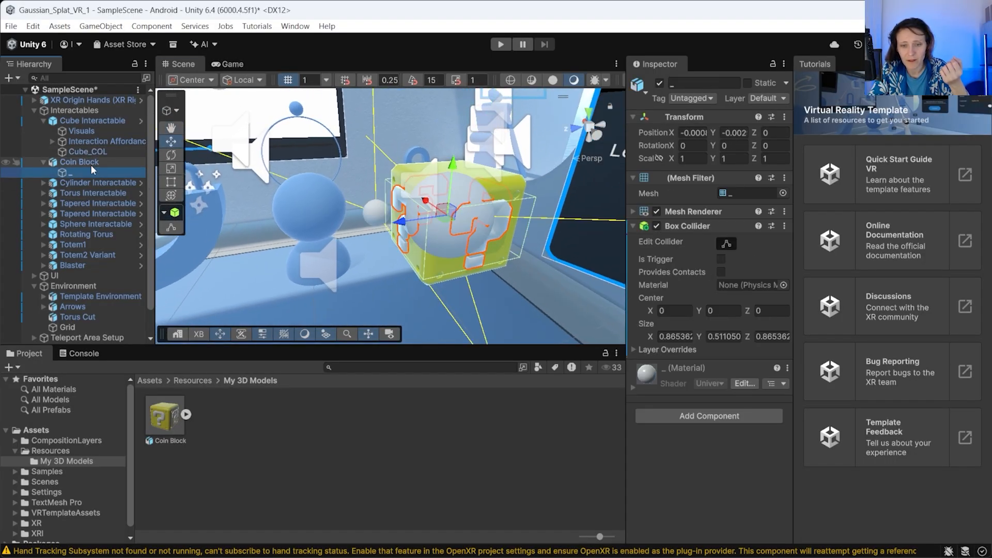
left_click(668, 336)
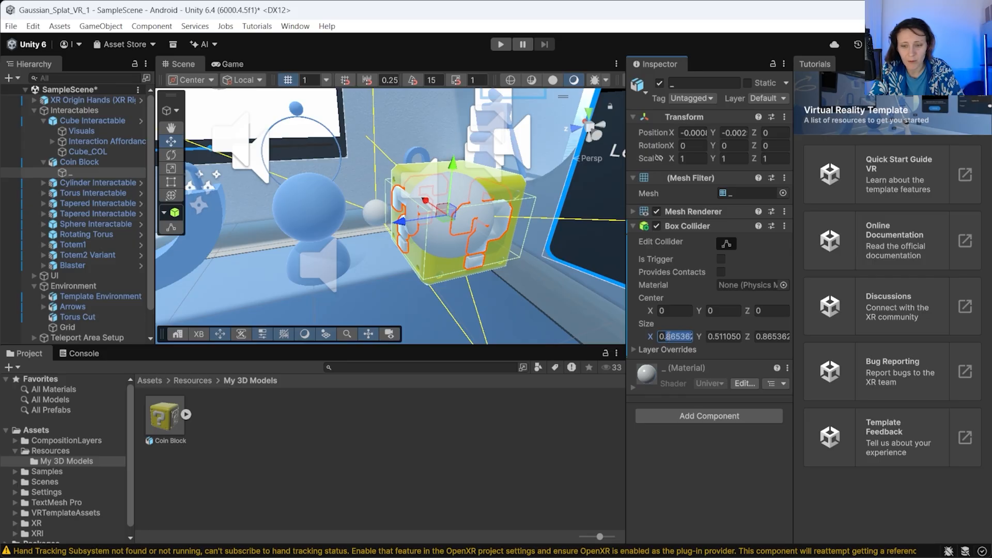
type("0")
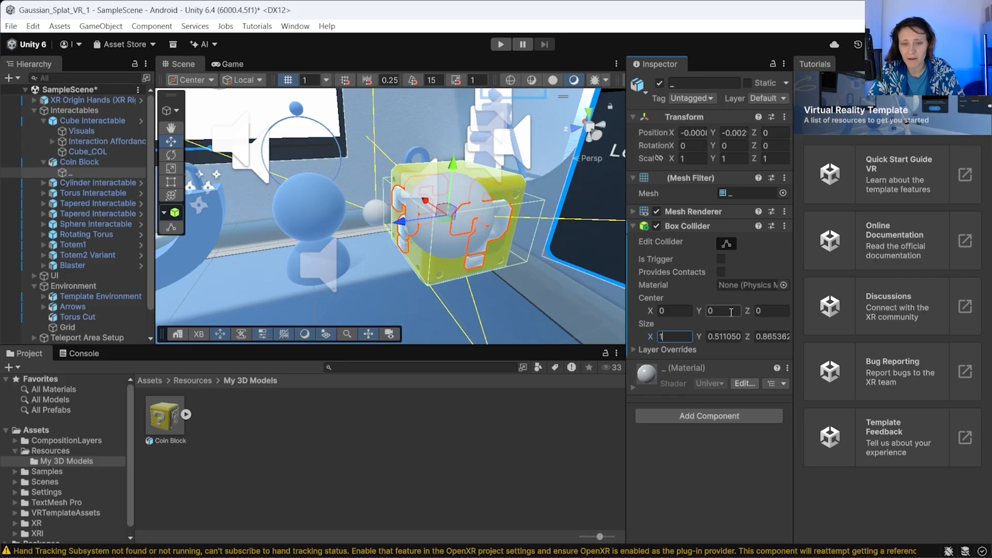
key("BackSpace")
type("1")
left_click(728, 336)
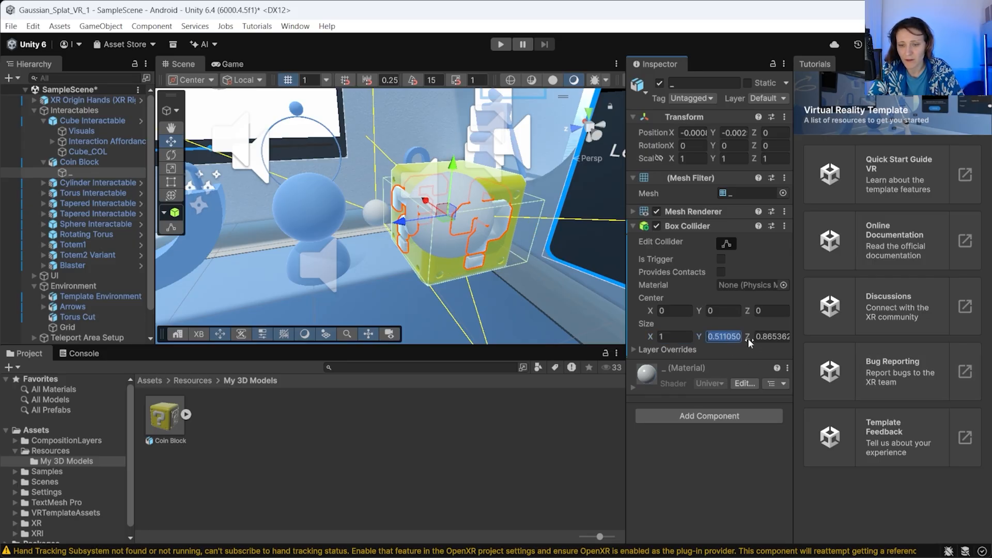
left_click(773, 336)
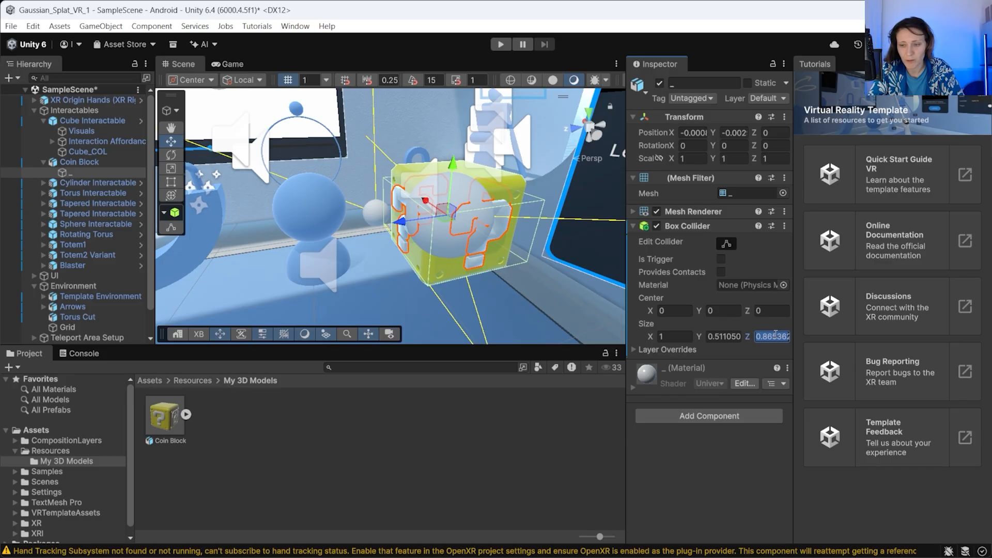
type("1")
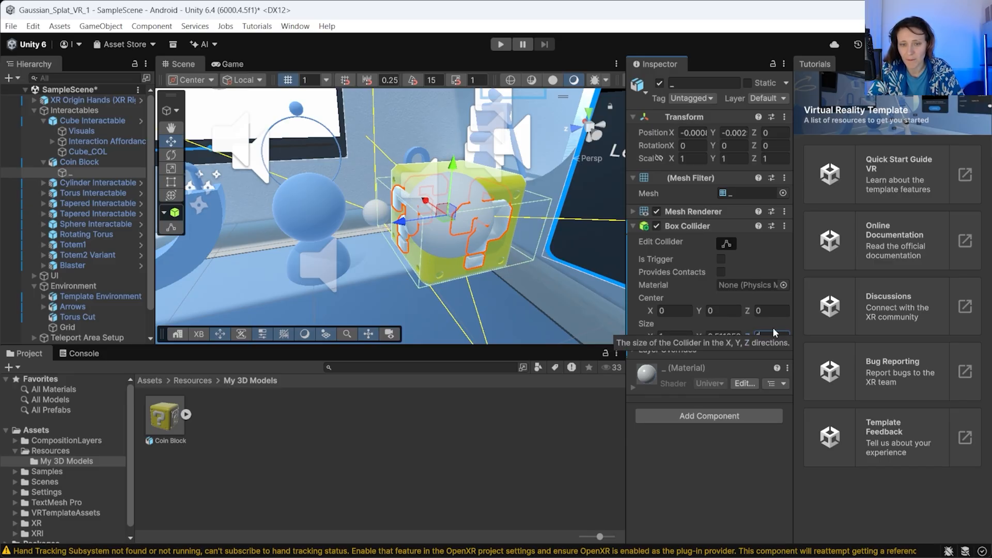
middle_click_drag(464, 198, 440, 210)
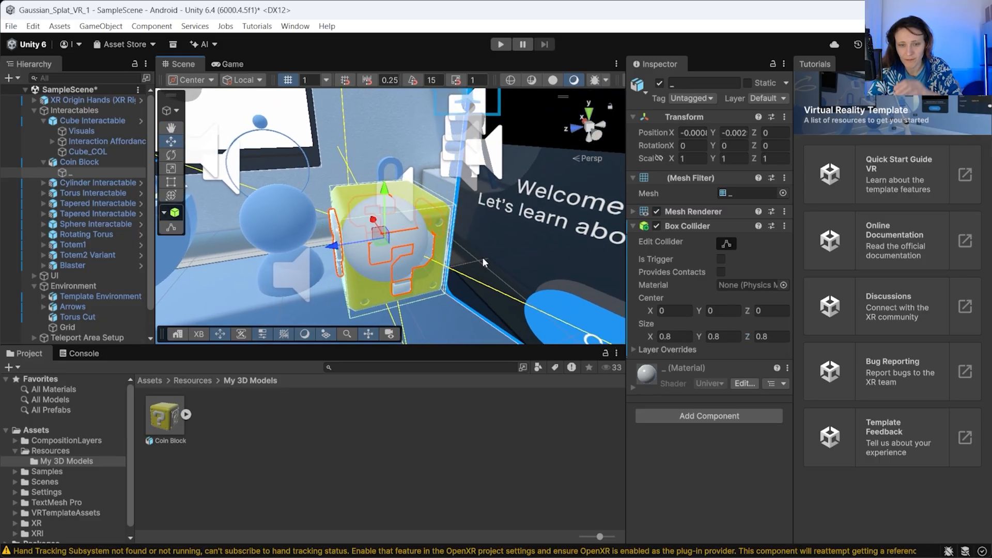
middle_click_drag(482, 256, 513, 256)
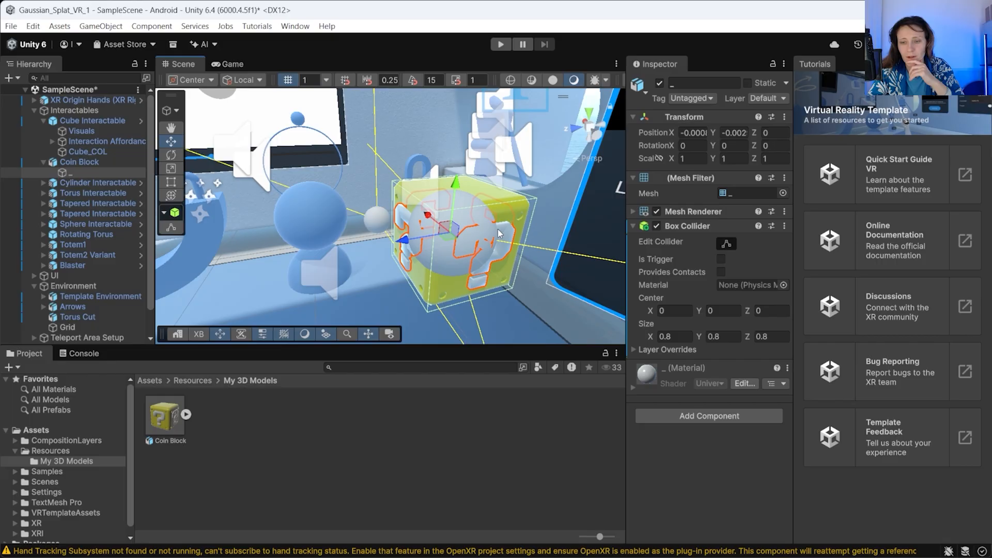
Add the XR Interactable Affordance component to the Coin Block's child mesh and compare it with the Cube Interactable's Interaction Affordance
left_click(105, 142)
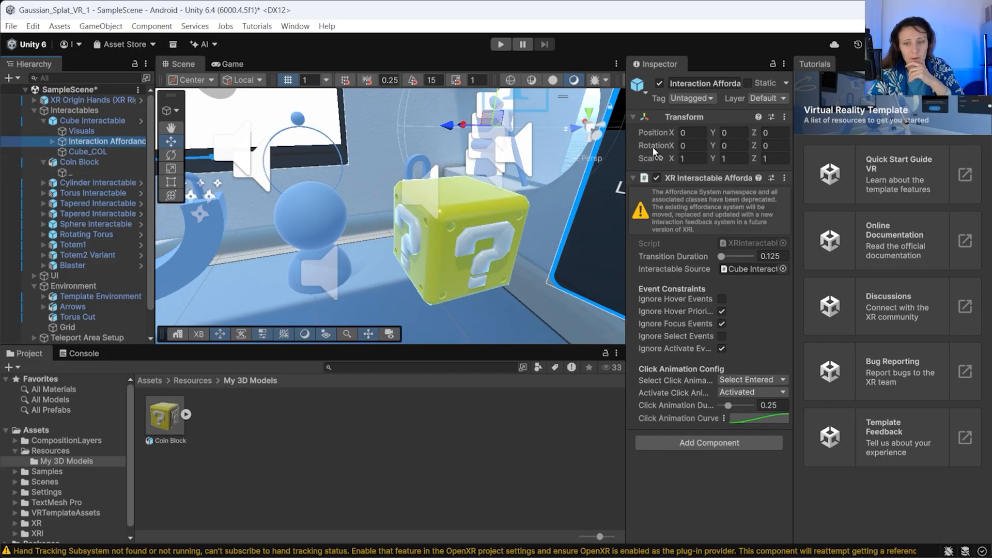
left_click(711, 179)
left_click(711, 178)
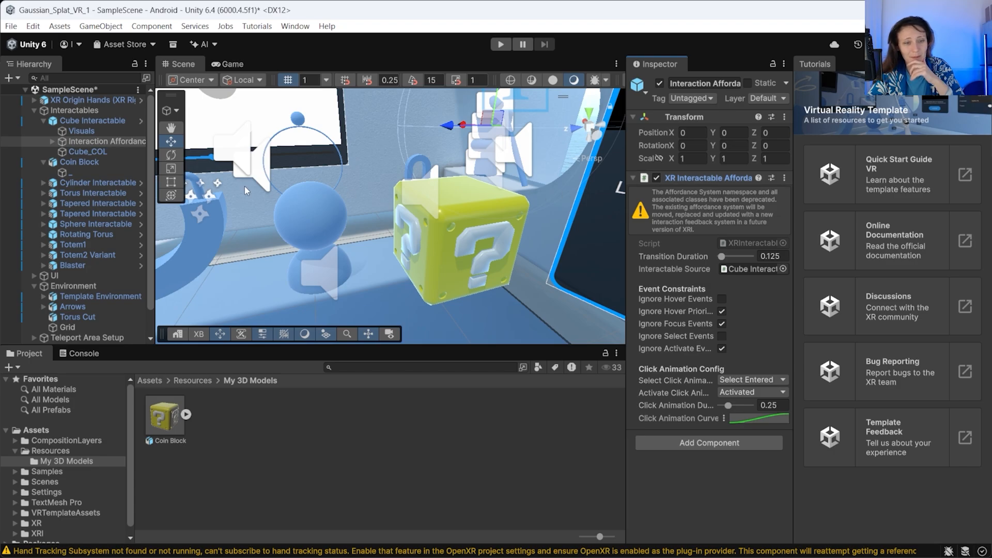
left_click(107, 172)
left_click(715, 416)
left_click(655, 428)
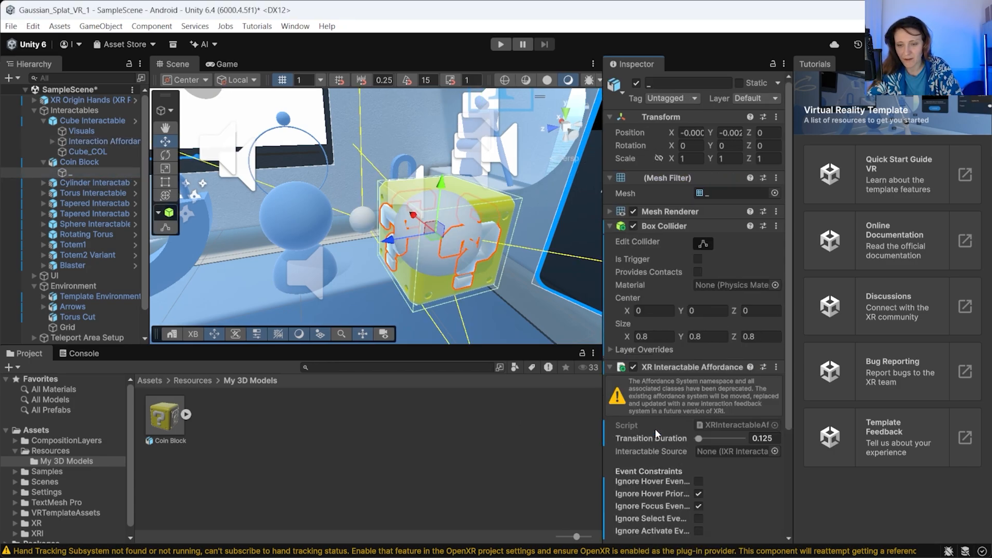
left_click(112, 142)
left_click(92, 174)
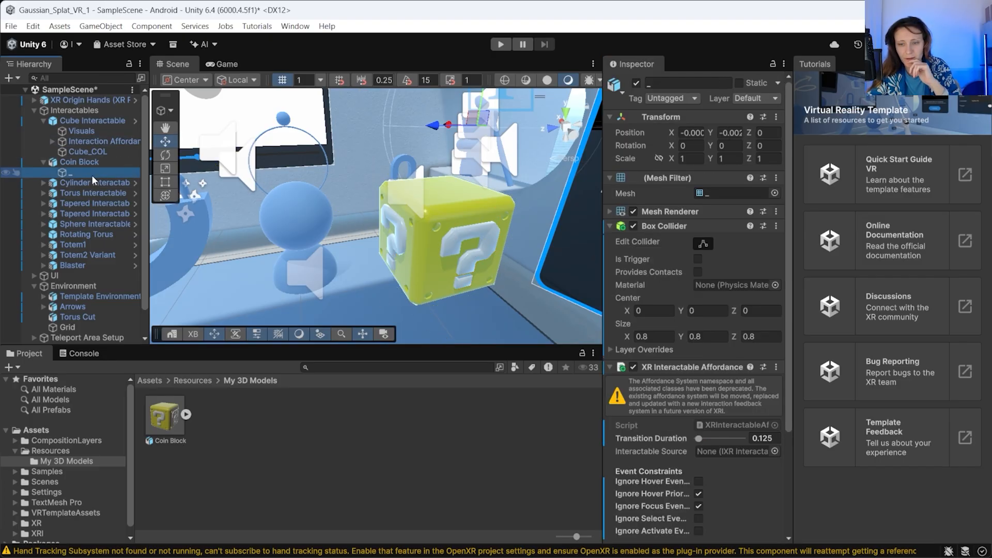
Assign the Coin Block as the Interactable Source of its child mesh's XR Interactable Affordance component, matching the Cube's Interaction Affordance
left_click(107, 144)
left_click(739, 262)
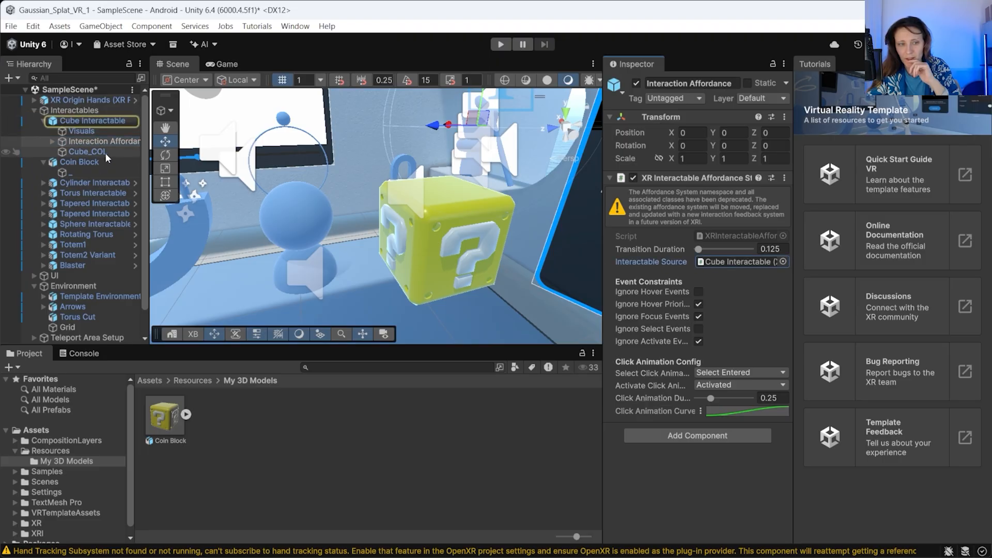
left_click(82, 172)
left_click_drag(235, 224, 739, 451)
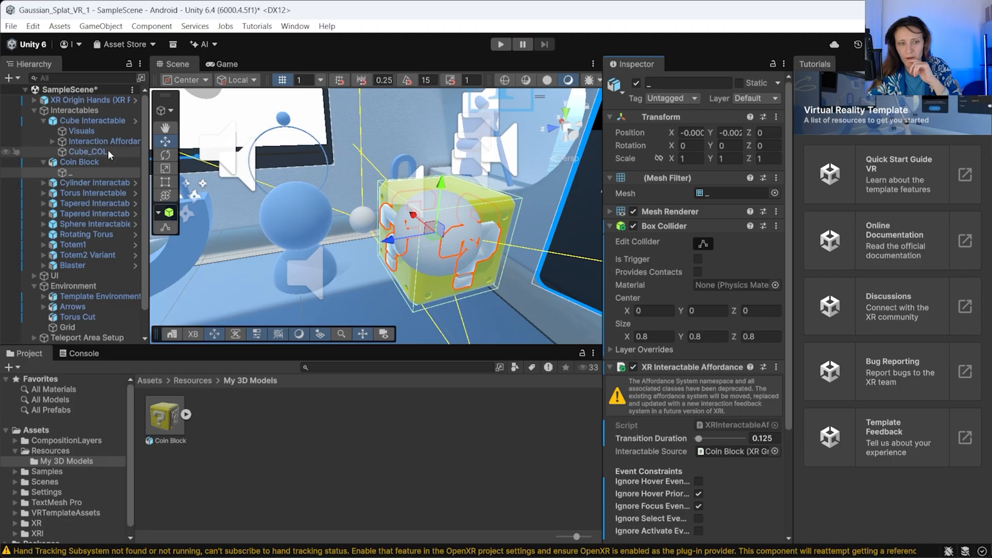
Review the child mesh's remaining affordance settings and examine the Color and Audio Affordance objects under the Cube's Interaction Affordance
scroll(681, 416, "down", 5)
left_click(54, 142)
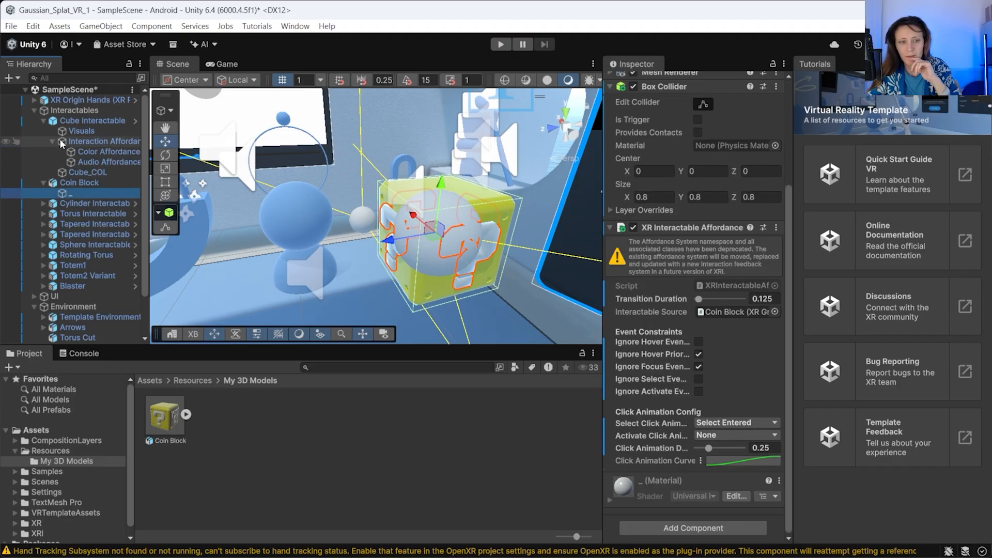
left_click(77, 151)
left_click(102, 162)
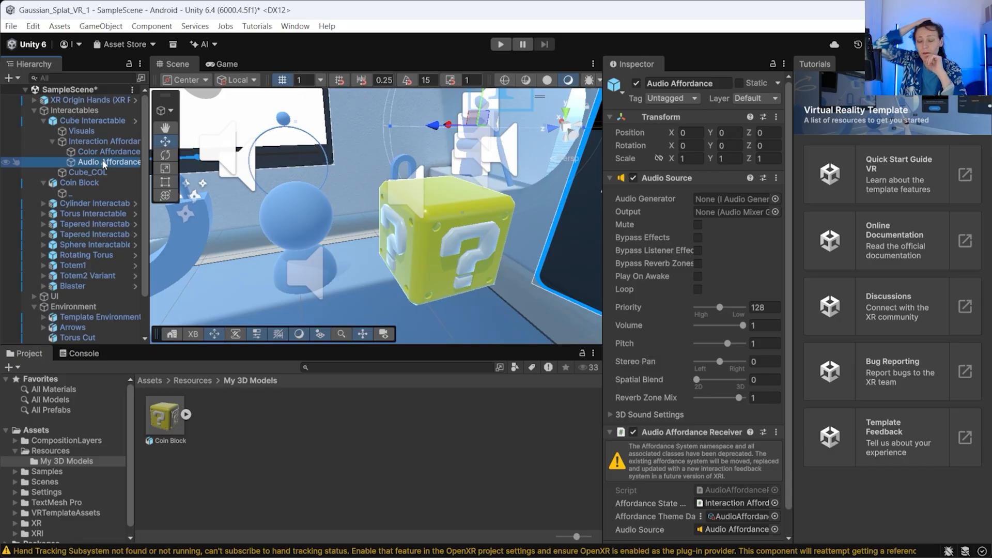
Create an empty child object under the Coin Block and name it Interaction Afford
left_click(97, 182)
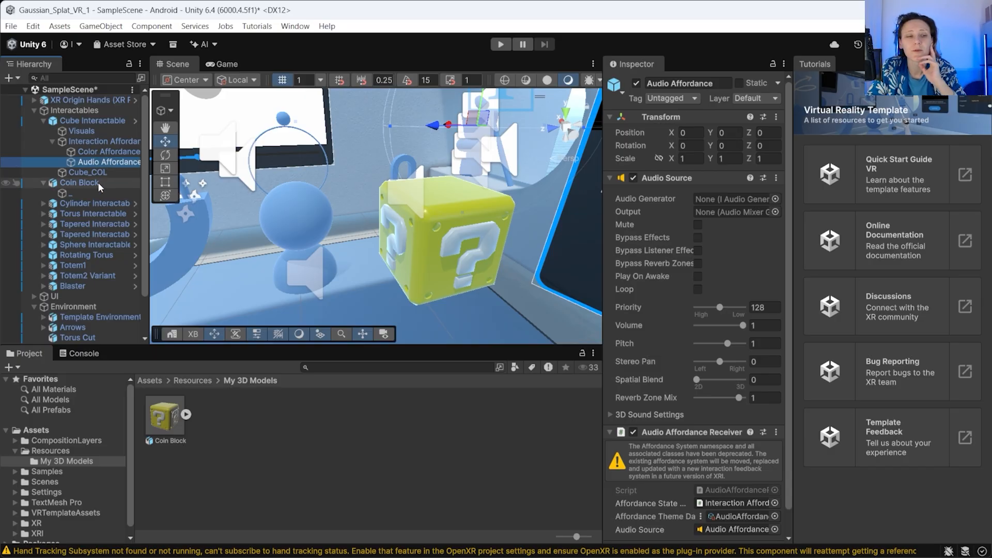
right_click(98, 181)
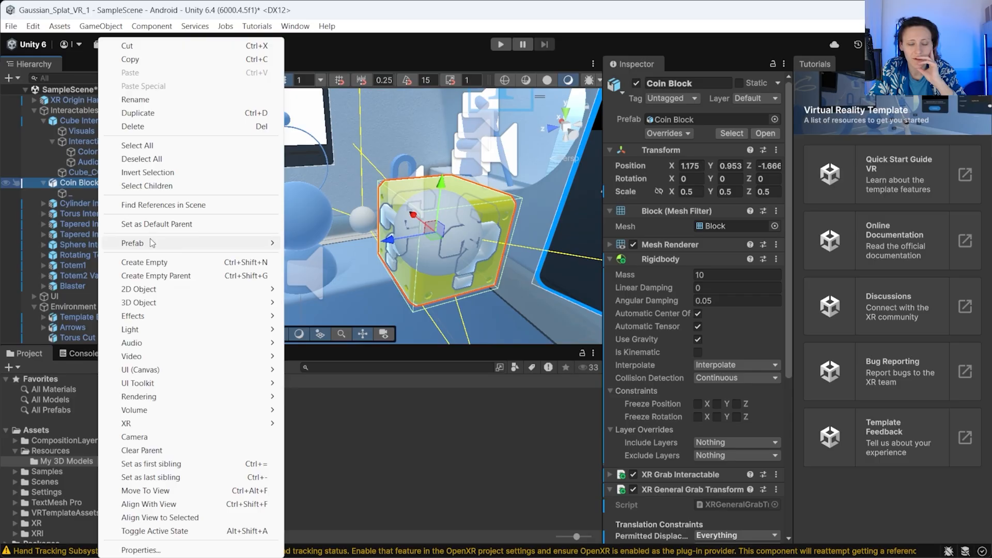
left_click(153, 262)
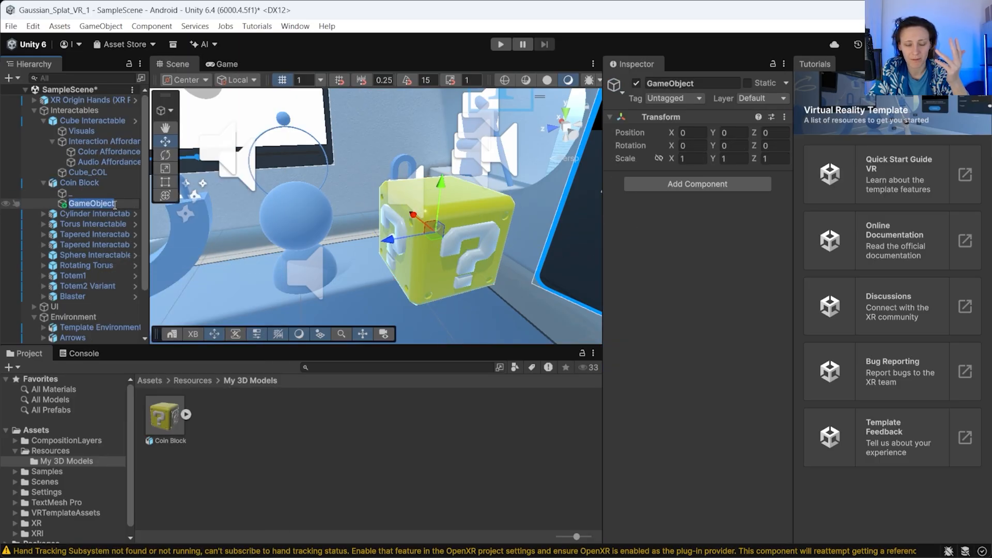
key("BackSpace")
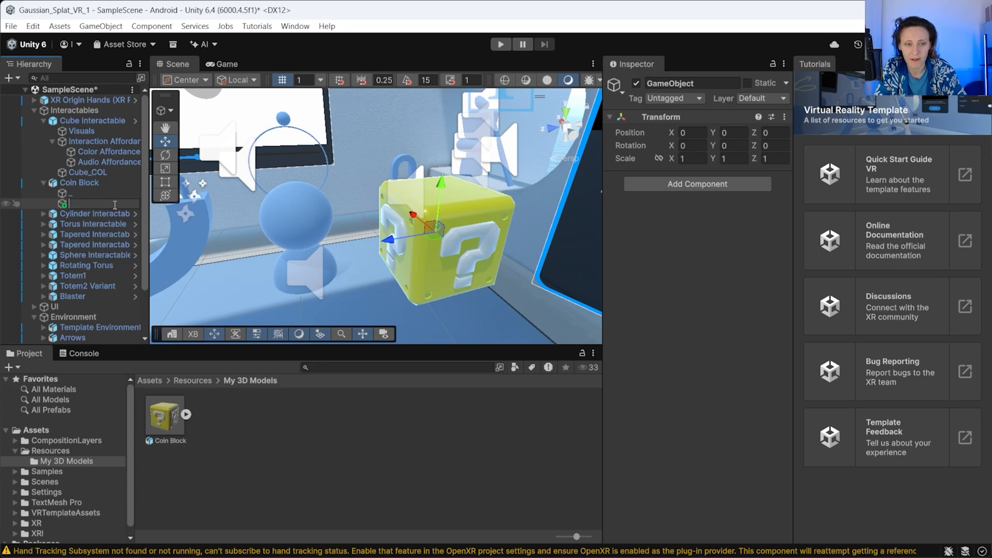
type("Intera")
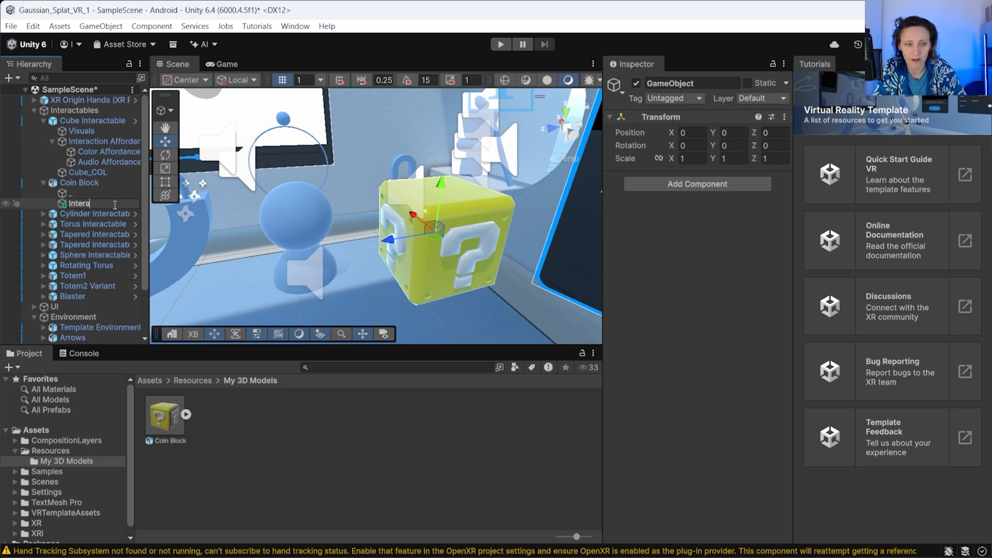
type("ction Afford")
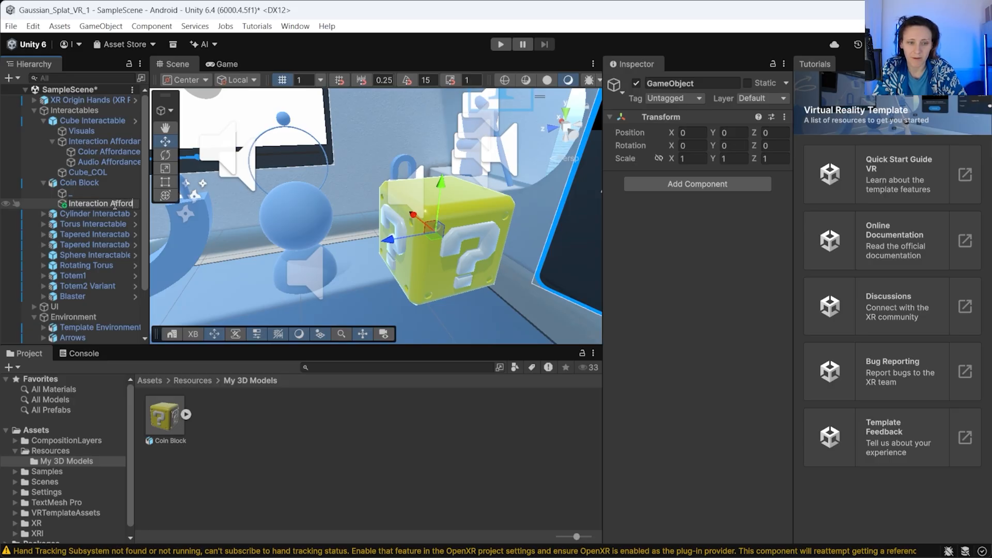
key("Return")
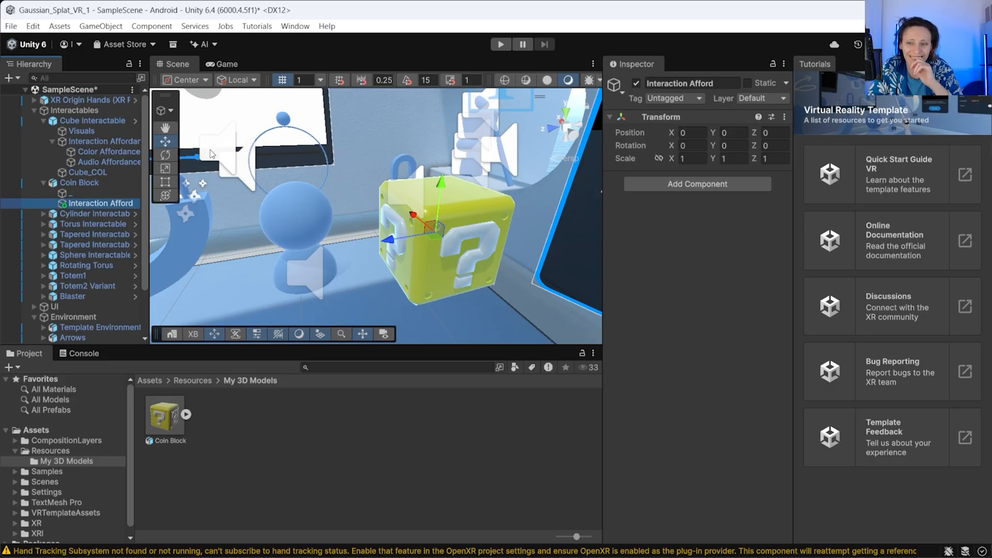
Move the XR Interactable Affordance component from the Coin Block's child mesh to the Interaction Afford object
left_click(90, 195)
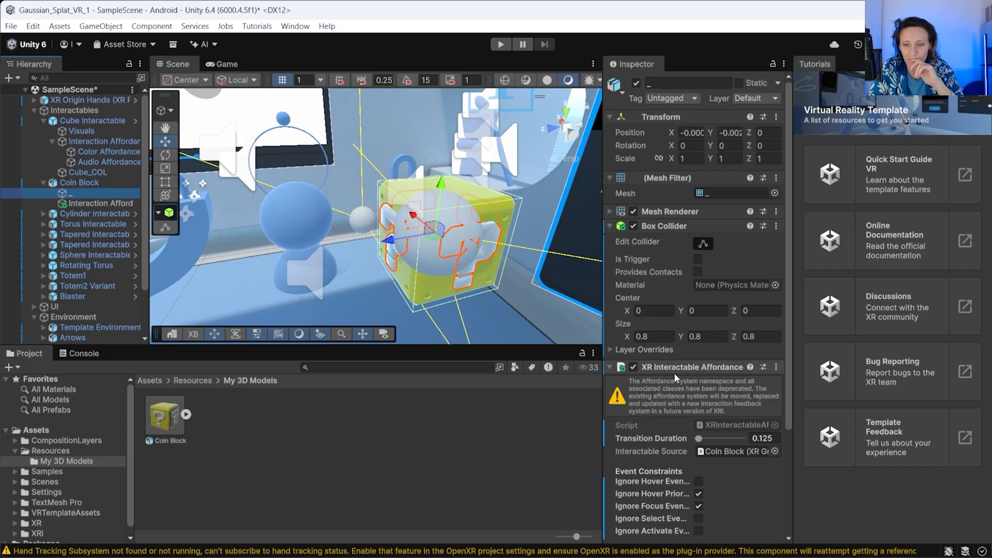
left_click_drag(672, 370, 86, 207)
left_click(102, 206)
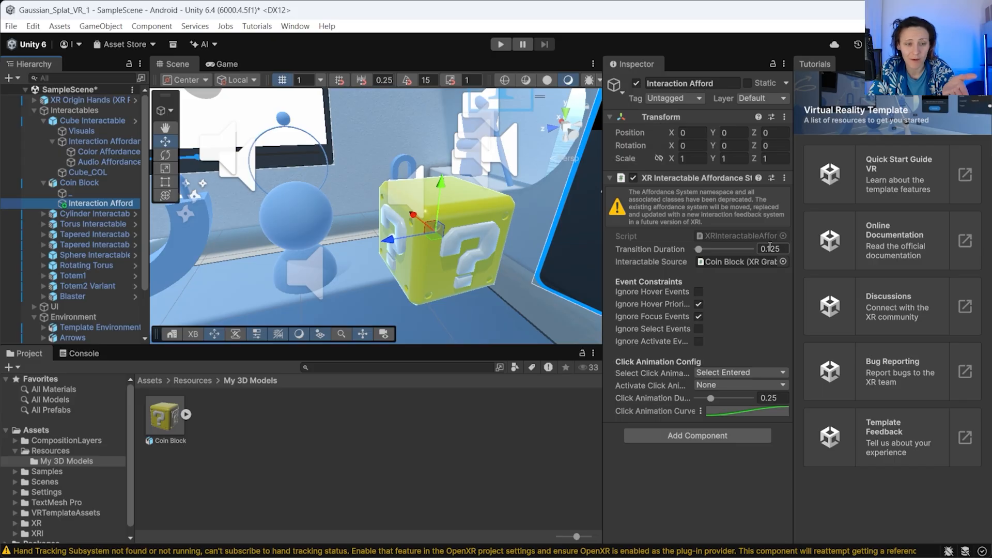
Rename the Coin Block's child mesh to Cube_Collider
left_click(94, 193)
right_click(94, 193)
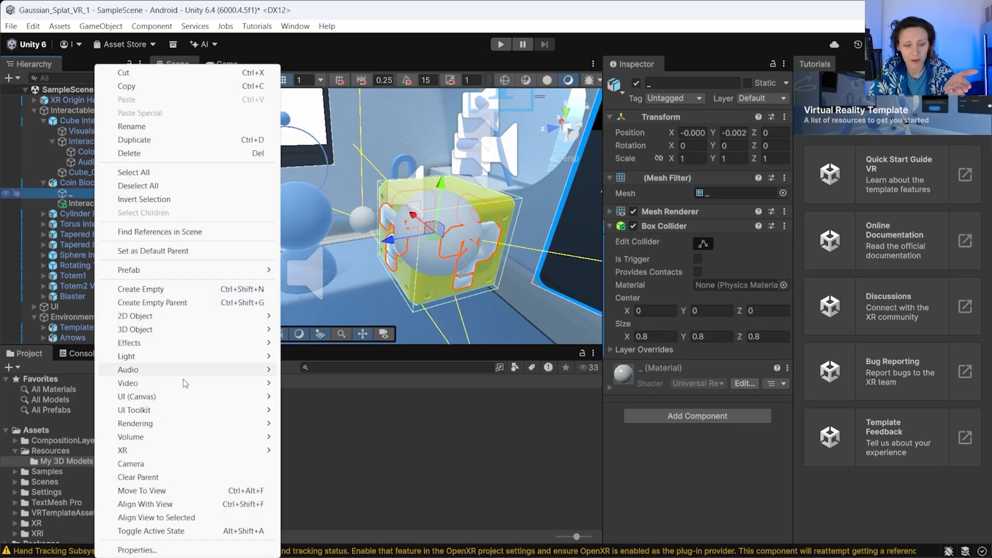
left_click(186, 127)
type("Box_collider")
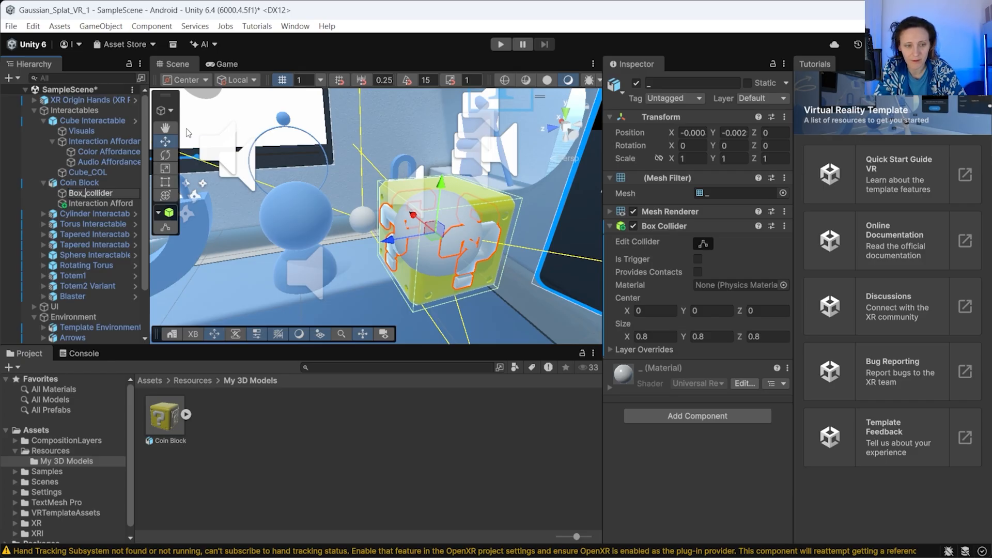
key("Delete")
type("C")
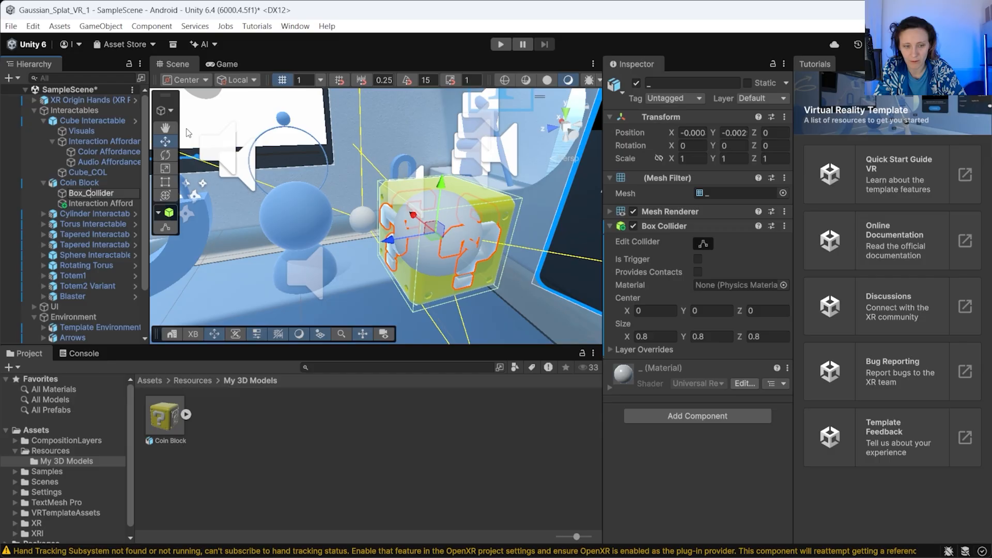
key("BackSpace")
key("BackSpace")
key("BackSpace")
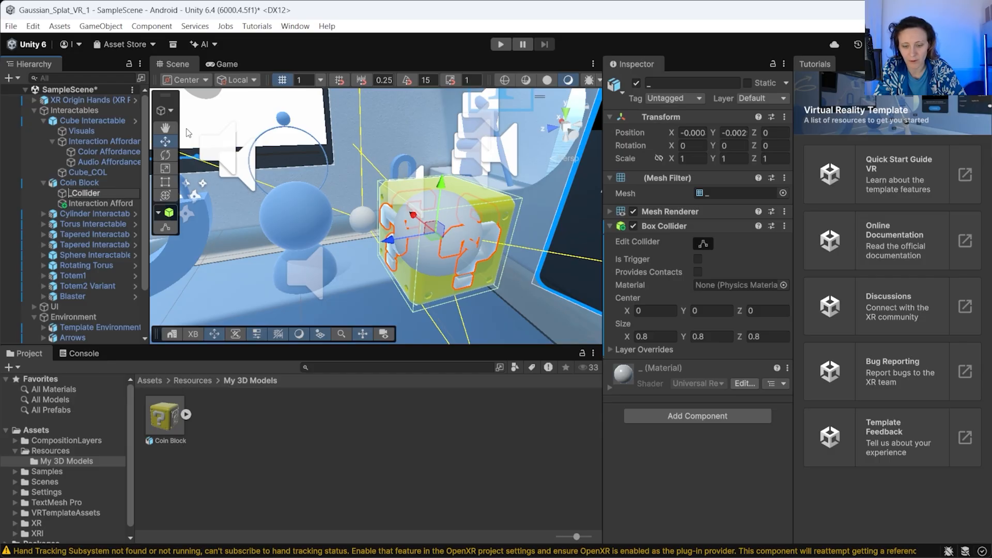
type("C")
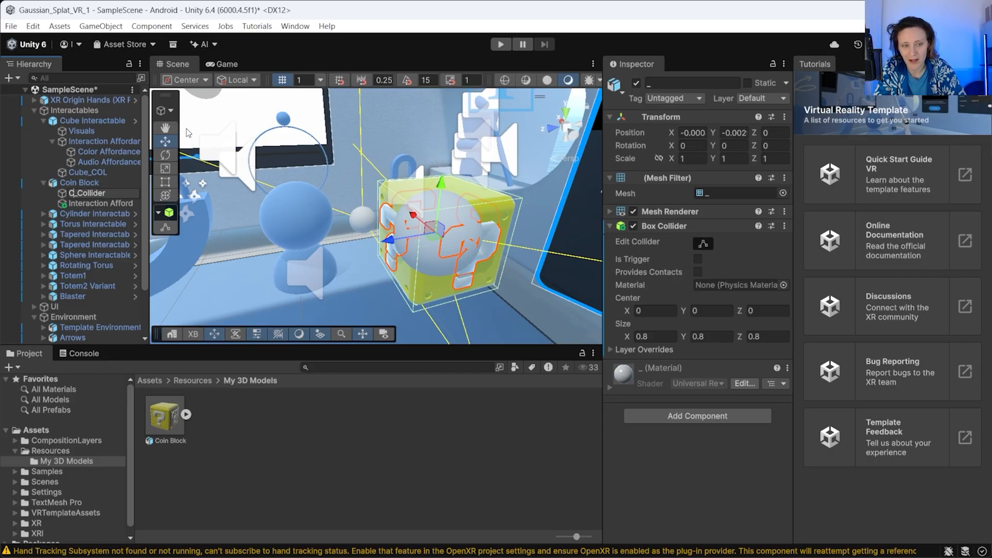
type("ube")
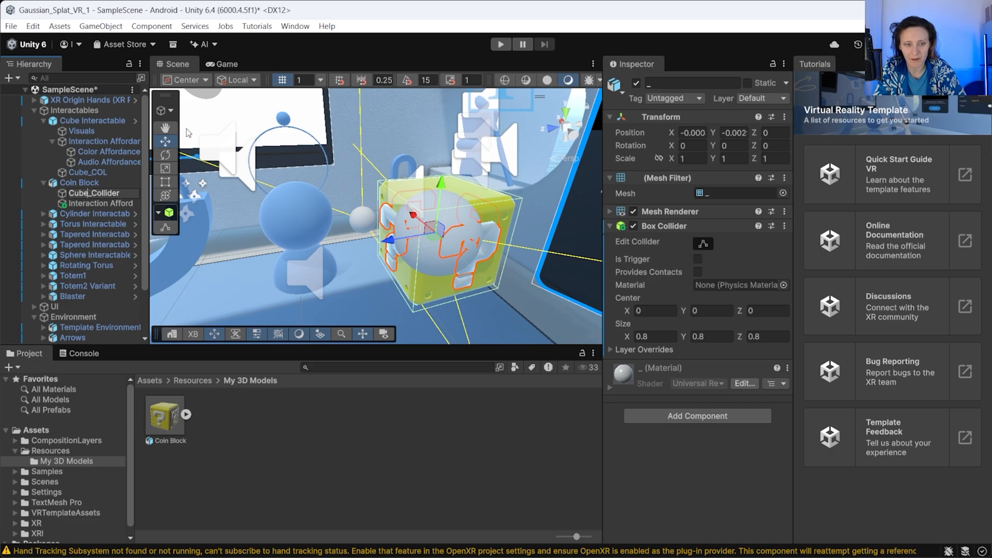
key("Return")
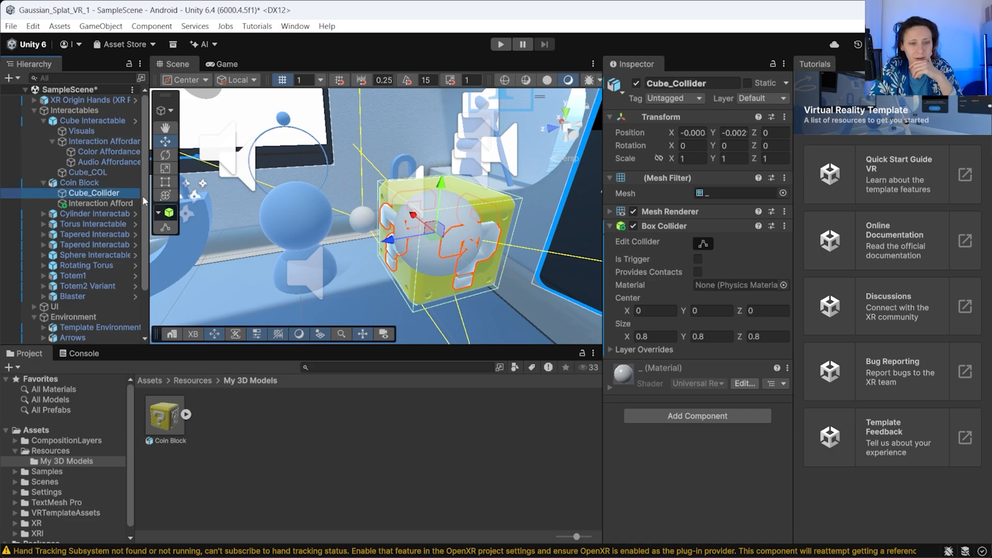
Compare the Interaction Afford object with the components of the Cube's Color Affordance and Audio Affordance
left_click(103, 203)
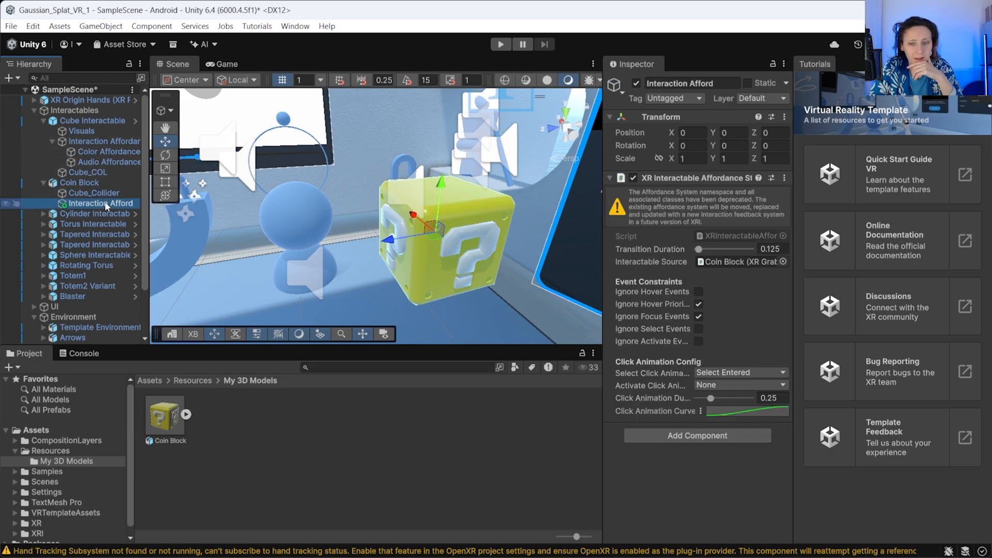
left_click(122, 154)
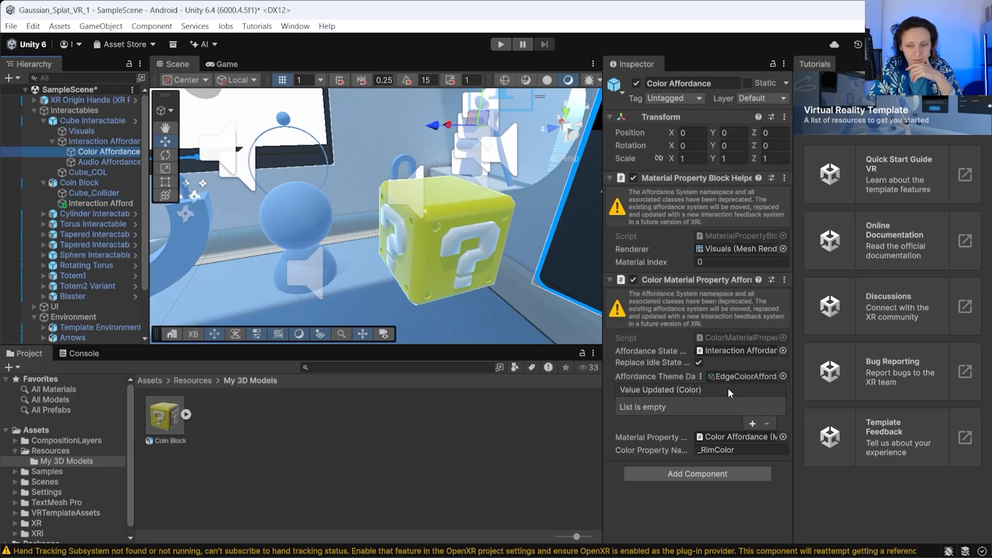
left_click(88, 163)
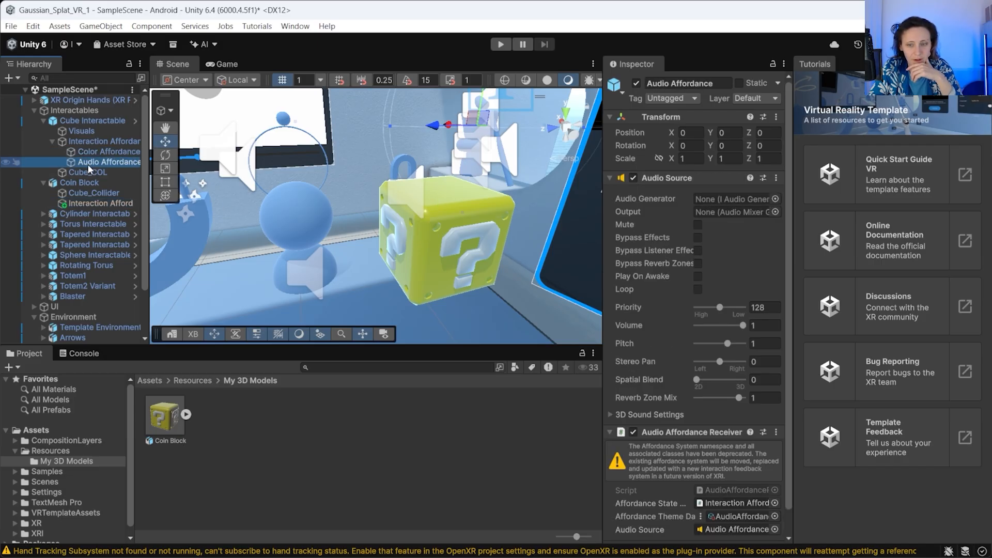
scroll(674, 361, "down", 1)
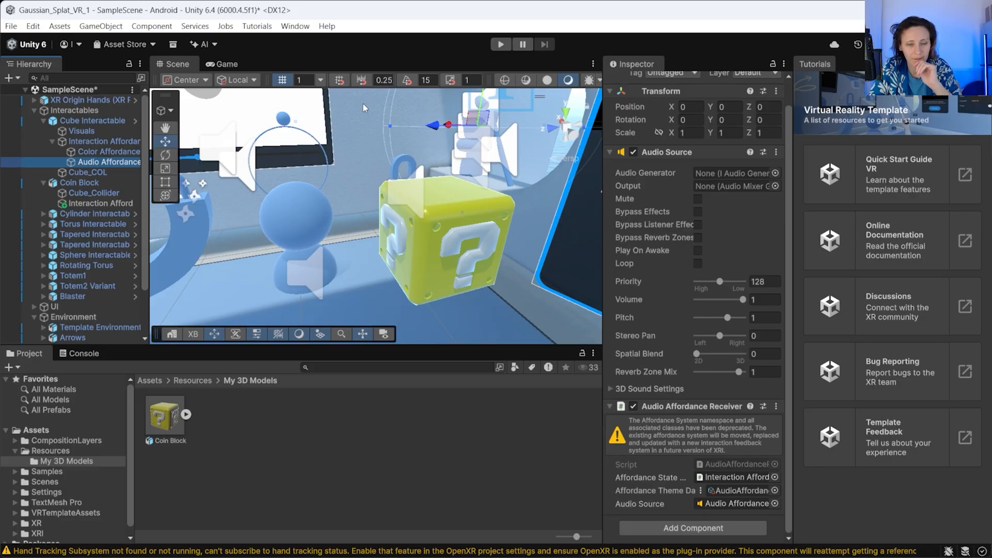
Save the scene and start Play mode
key("ctrl+s")
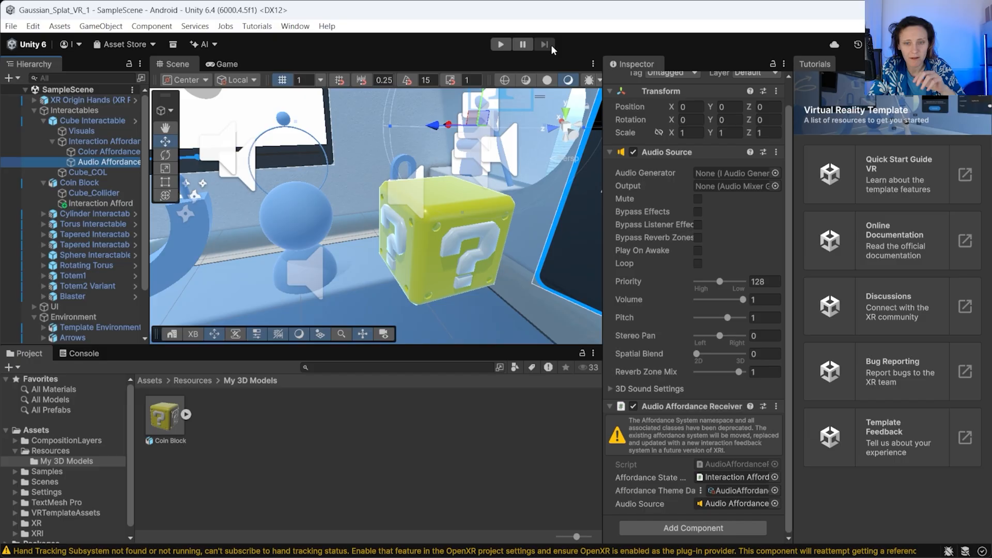
left_click(501, 45)
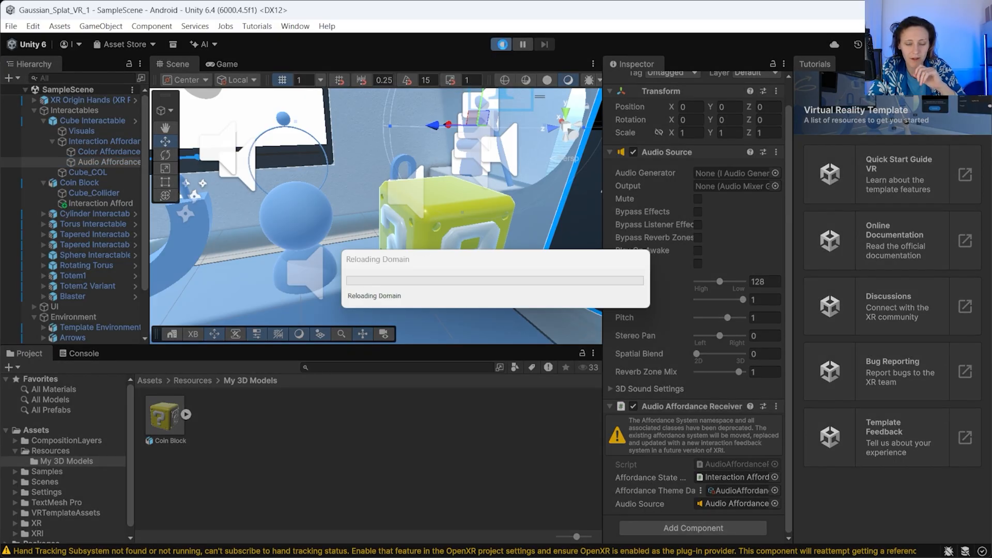